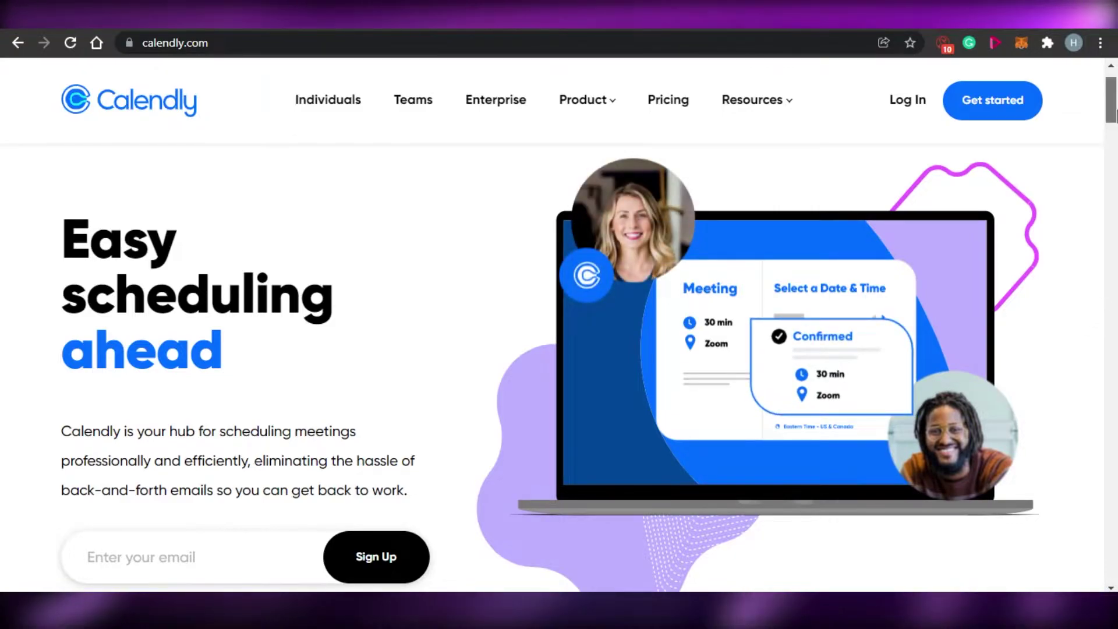
# Scroll through the Calendly homepage's meeting-type sections
pyautogui.moveTo(1116, 110)
pyautogui.mouseDown()
pyautogui.moveTo(1116, 273)
pyautogui.moveTo(1116, 114)
pyautogui.mouseUp()
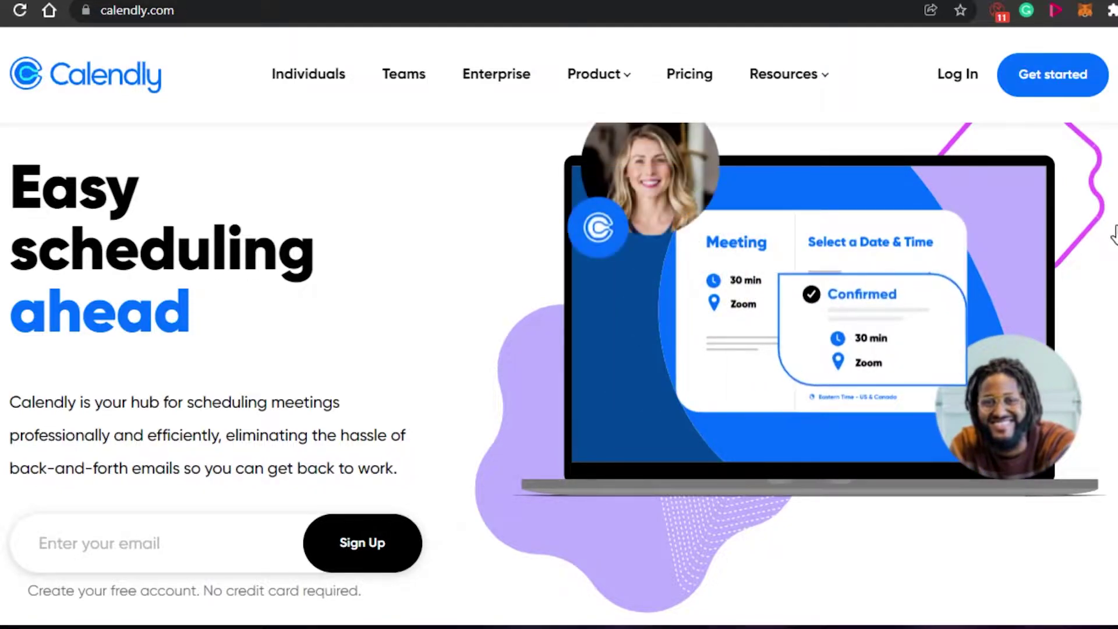
pyautogui.scroll(-15, 559, 349)
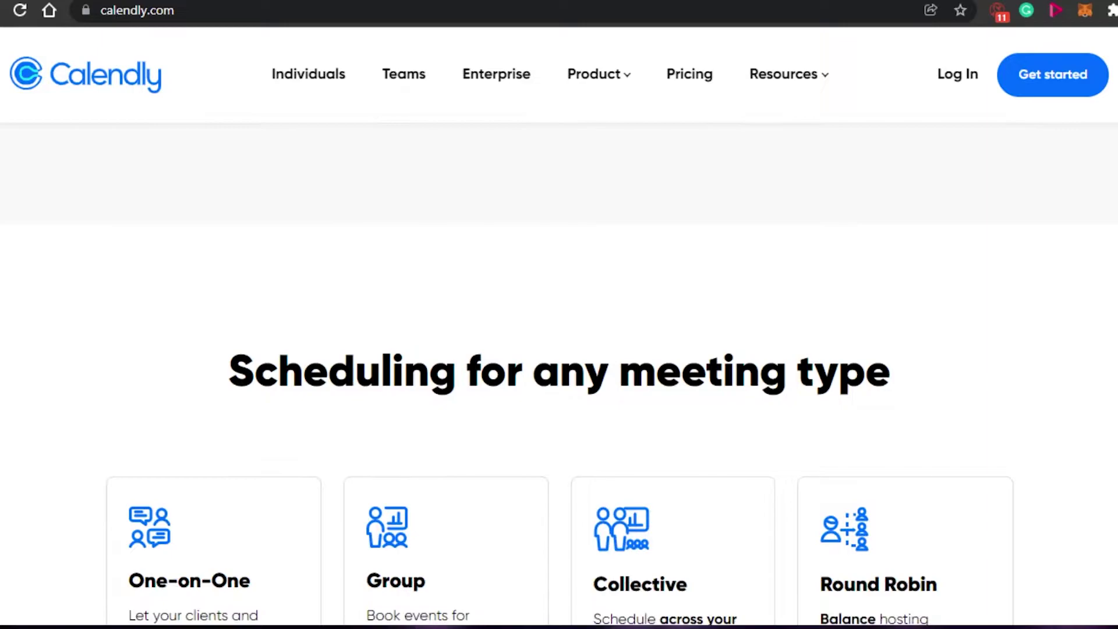
pyautogui.scroll(2, 559, 350)
pyautogui.scroll(-5, 558, 349)
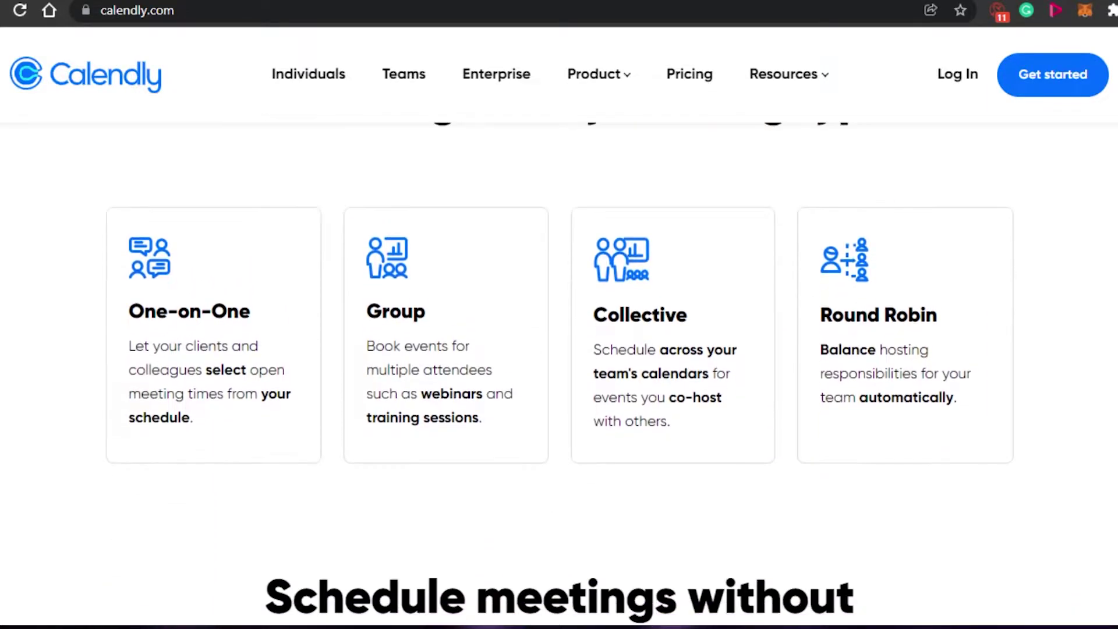
pyautogui.scroll(-8, 559, 350)
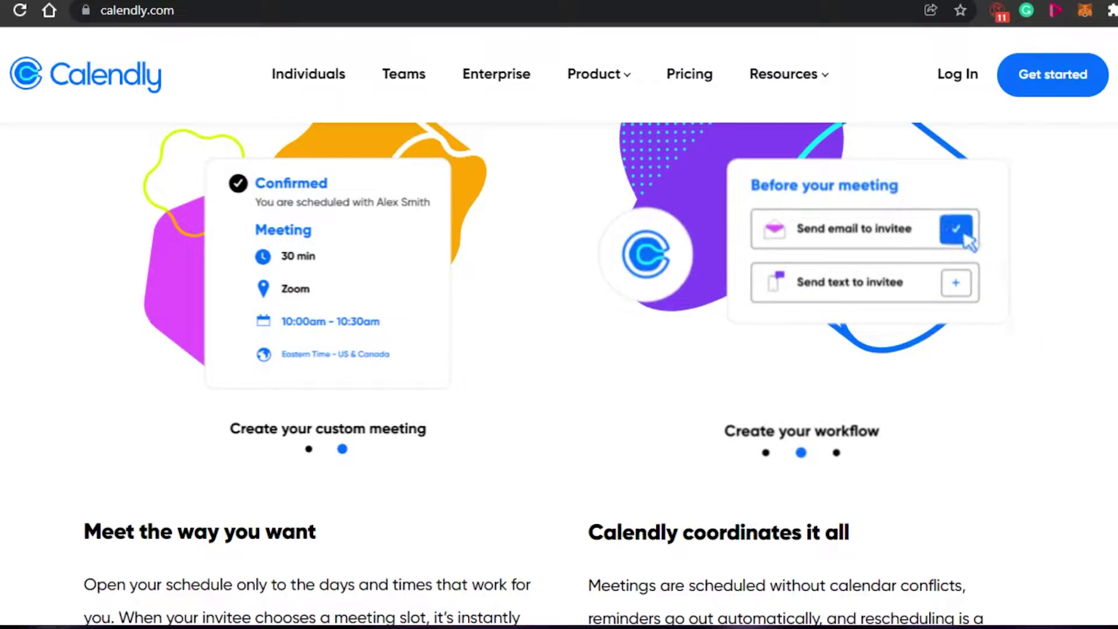
pyautogui.scroll(-10, 559, 349)
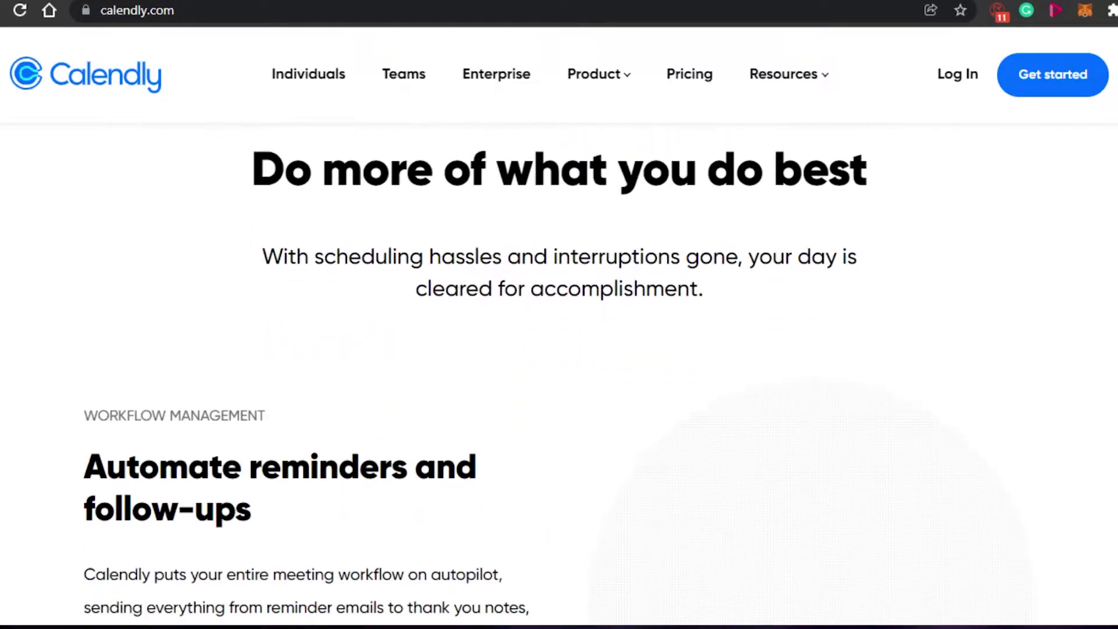
pyautogui.scroll(20, 559, 349)
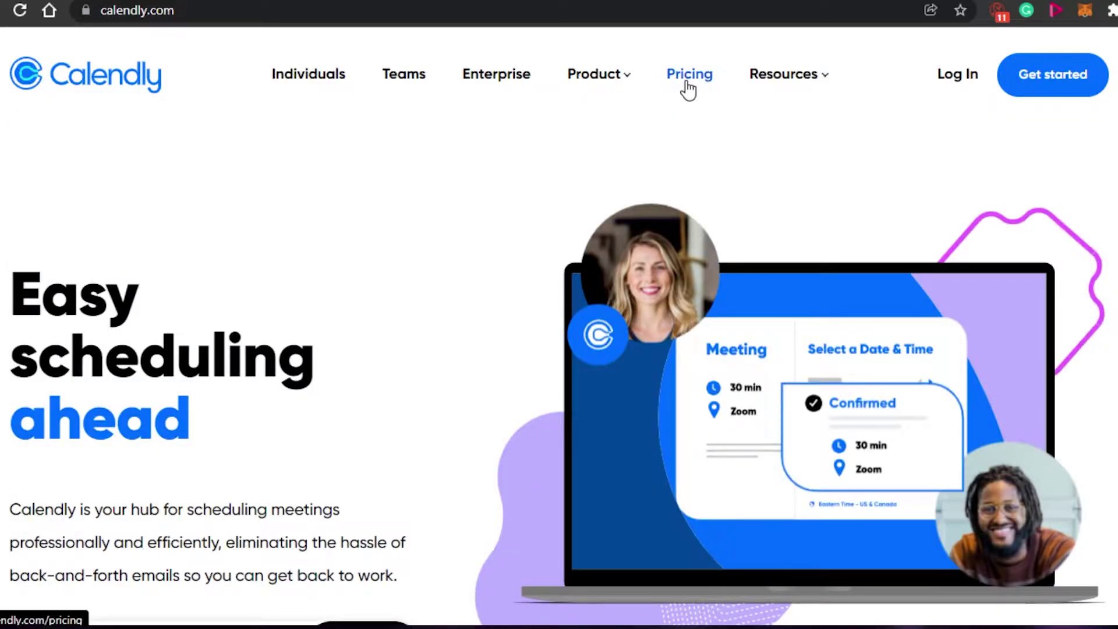
# Open the Pricing page and look over the available plans
pyautogui.click(686, 85)
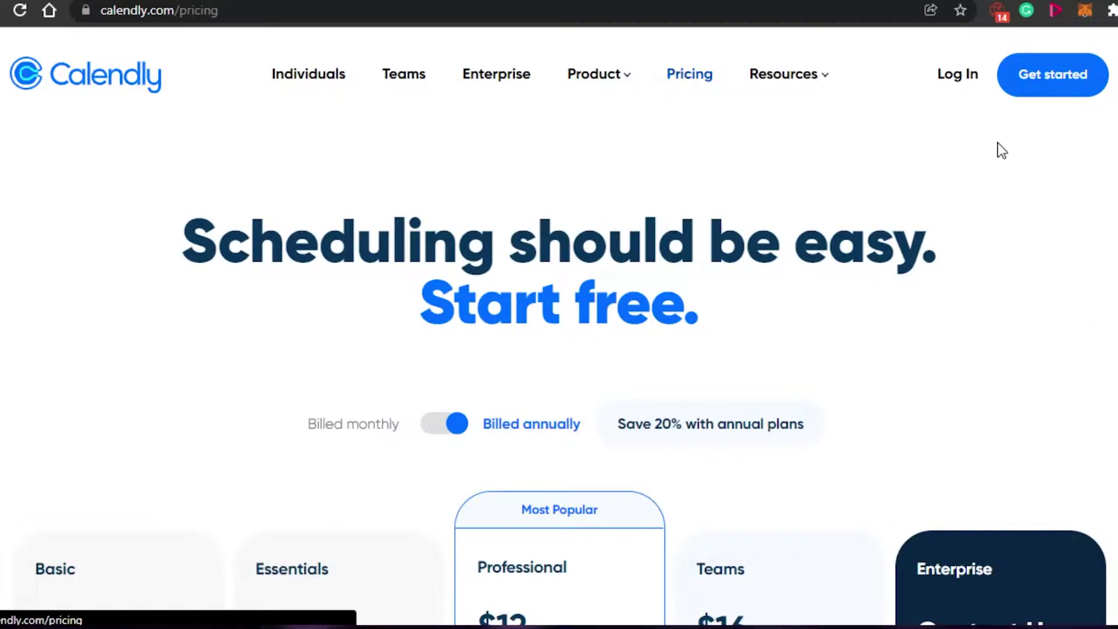
pyautogui.scroll(-7, 559, 372)
pyautogui.scroll(2, 558, 372)
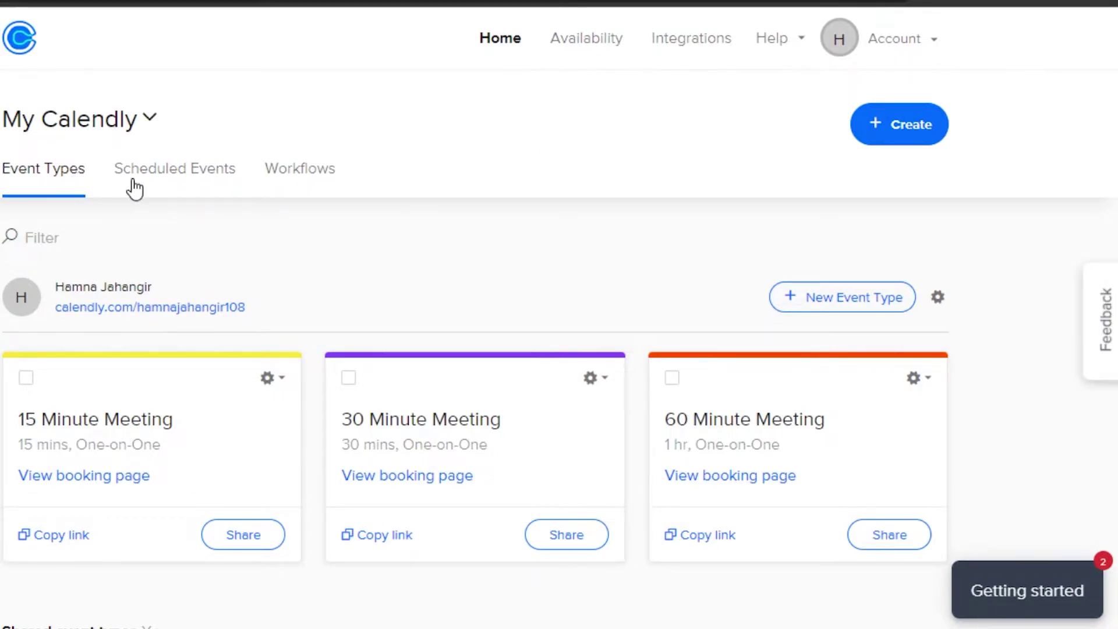
# Browse the Scheduled Events and Workflows tabs, then bring up the + Create menu
pyautogui.click(179, 185)
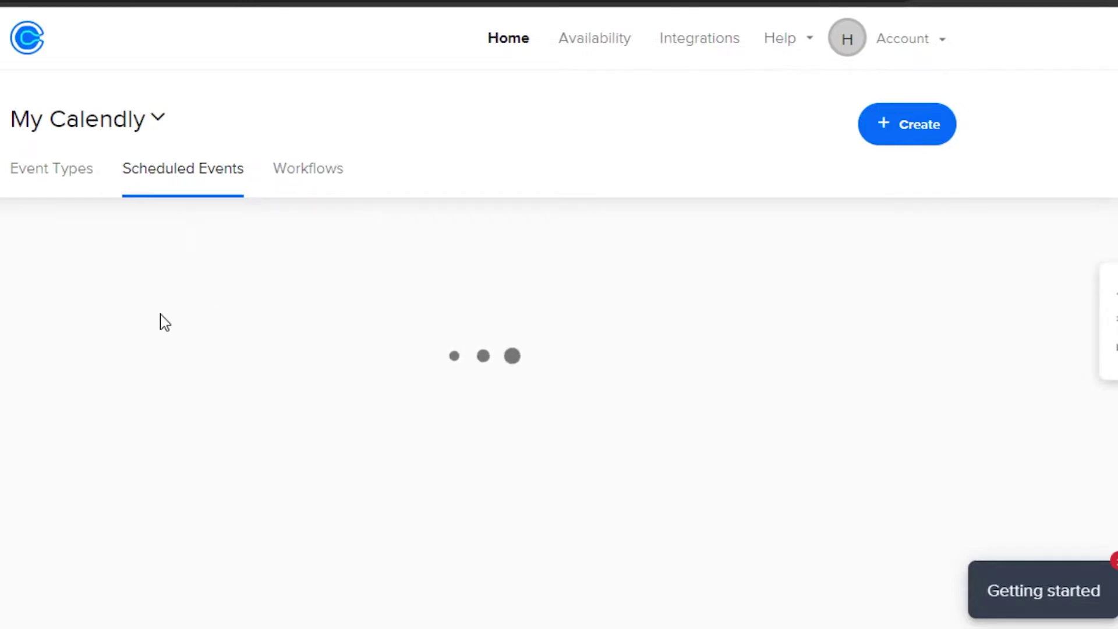
pyautogui.click(302, 180)
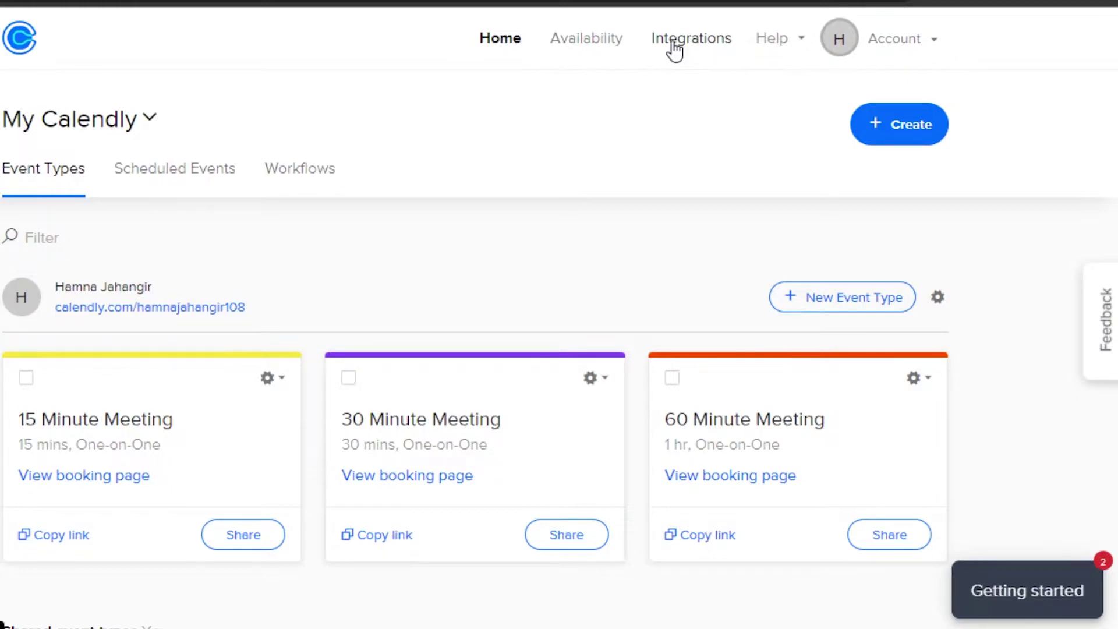
pyautogui.click(873, 139)
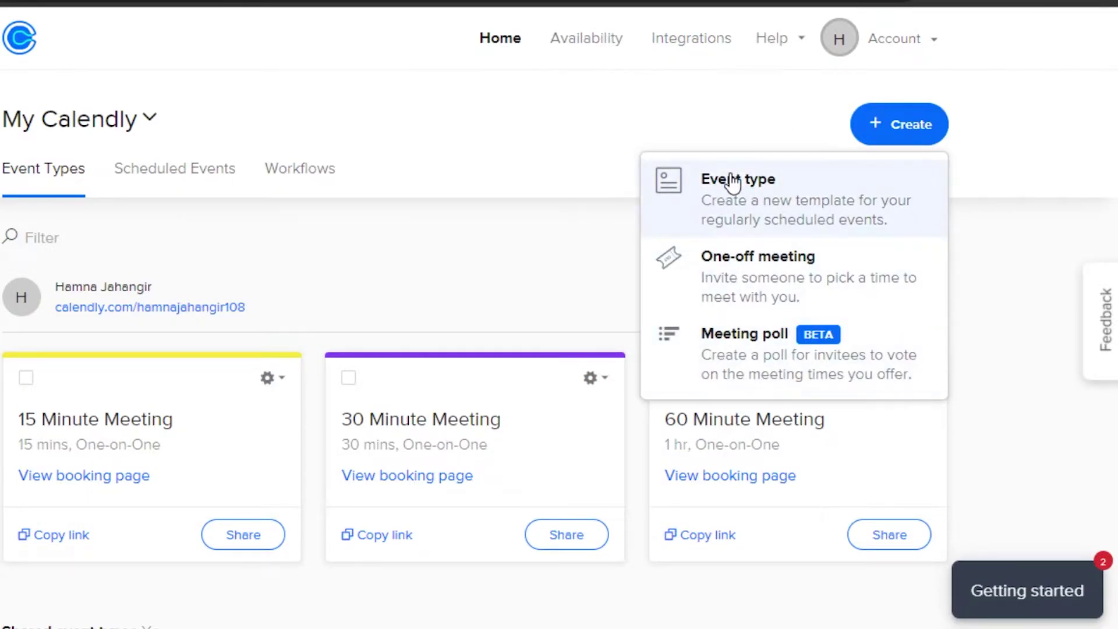
# Choose Event type and review the One-on-One, Group, Collective and Round Robin options
pyautogui.click(757, 196)
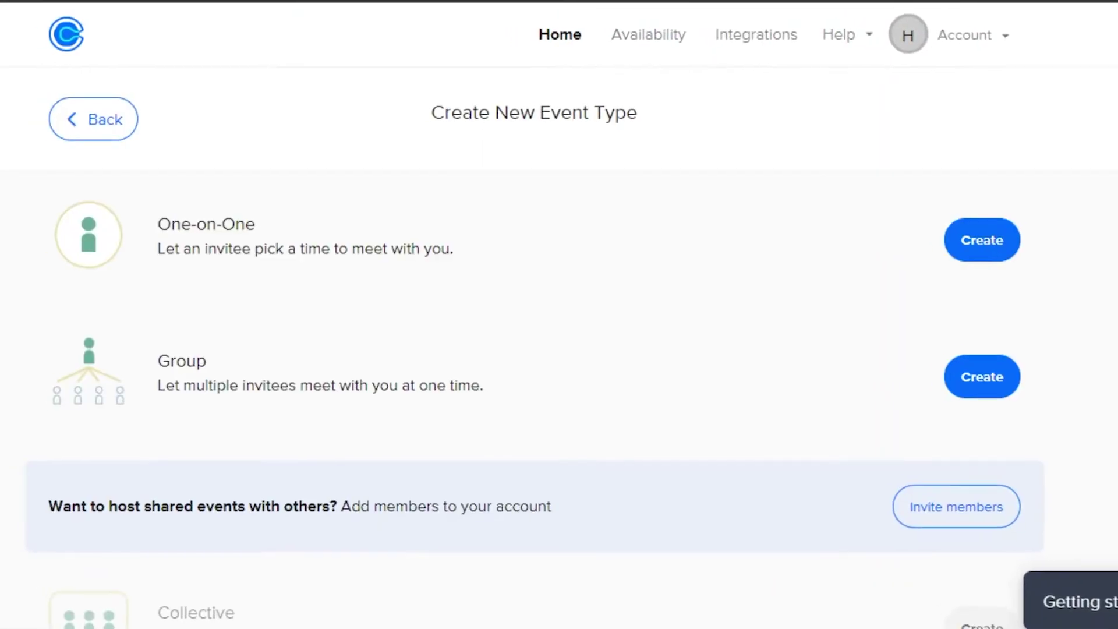
pyautogui.scroll(-1, 559, 315)
pyautogui.scroll(-3, 559, 315)
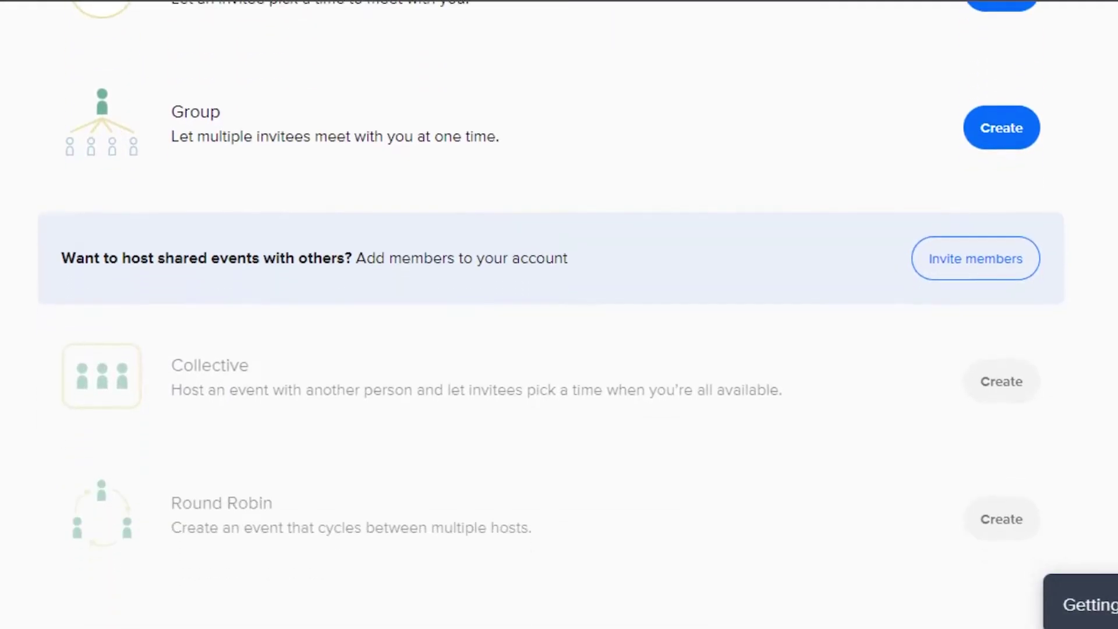
pyautogui.scroll(4, 551, 314)
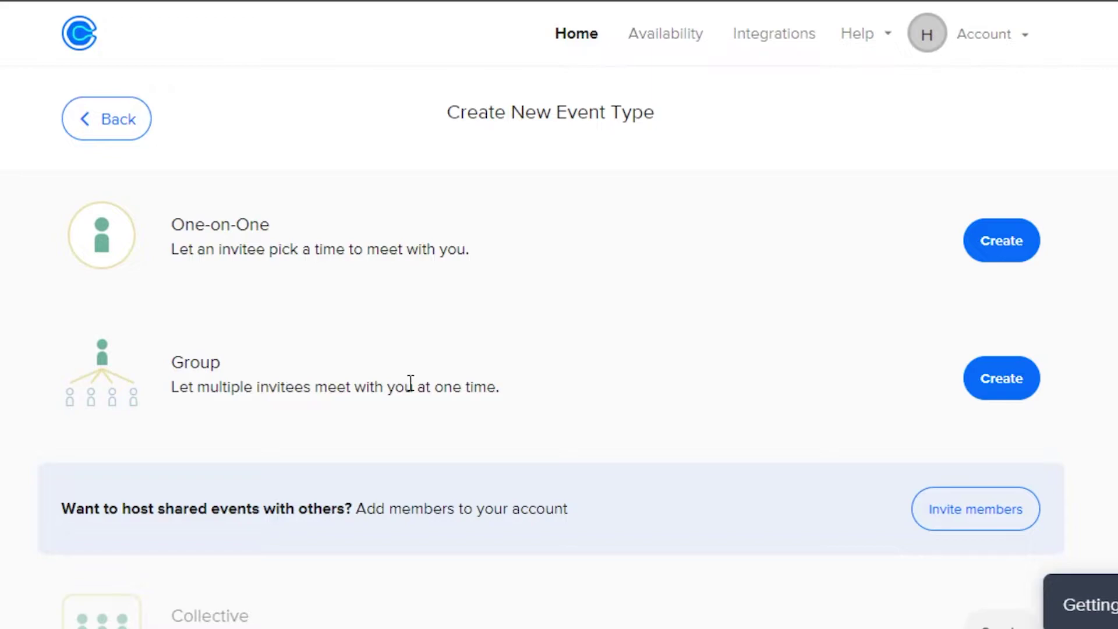
pyautogui.scroll(-4, 558, 314)
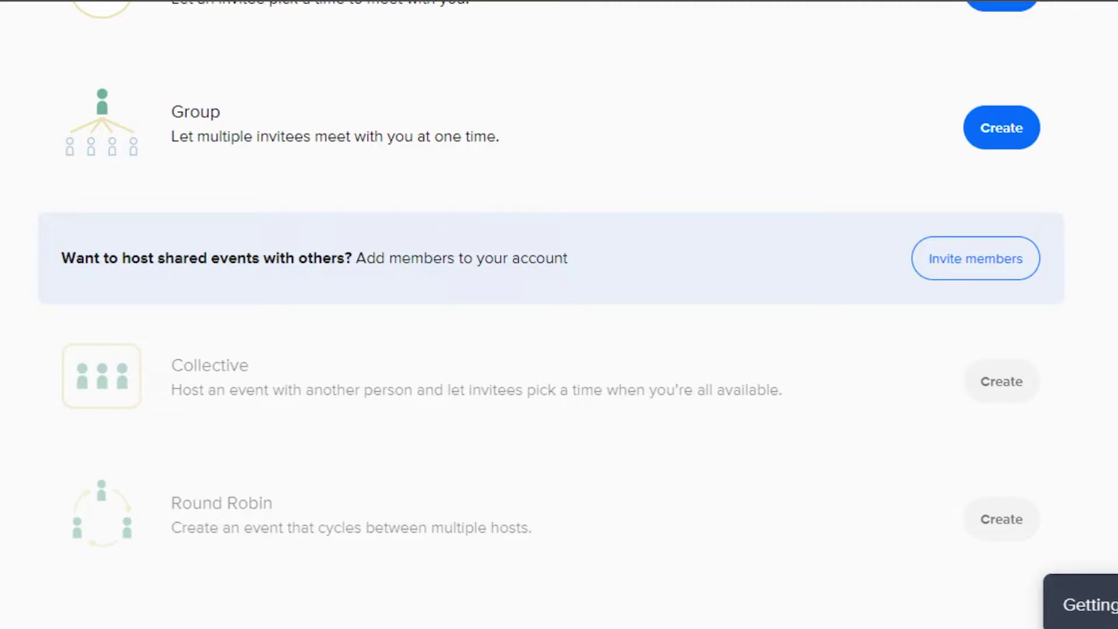
pyautogui.scroll(5, 190, 231)
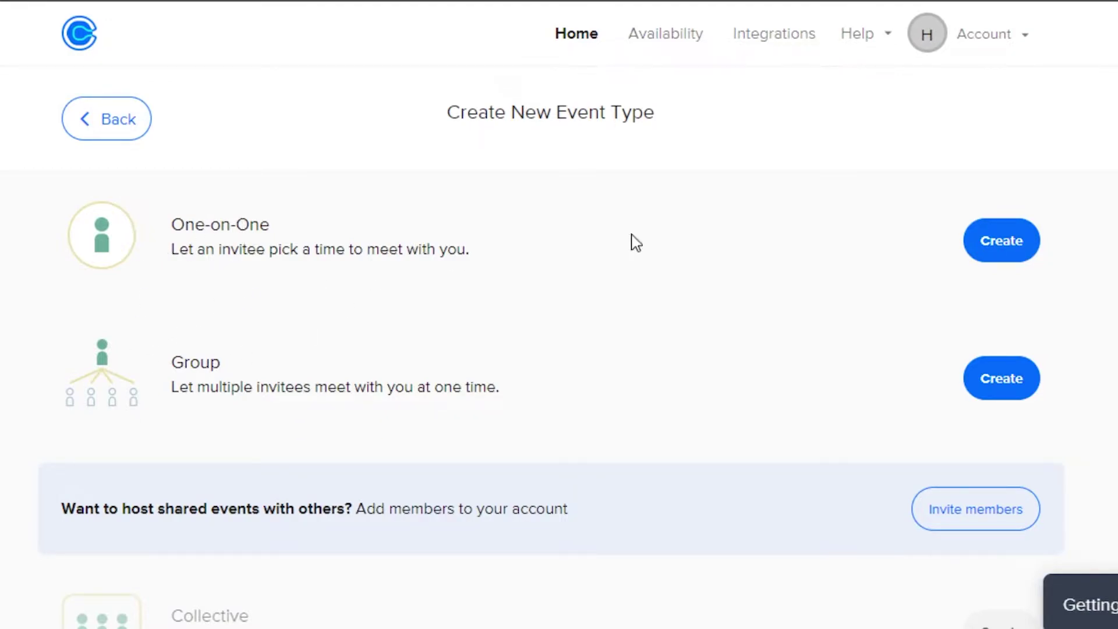
# Create a One-on-One event type named 'Important Meeting'
pyautogui.click(998, 257)
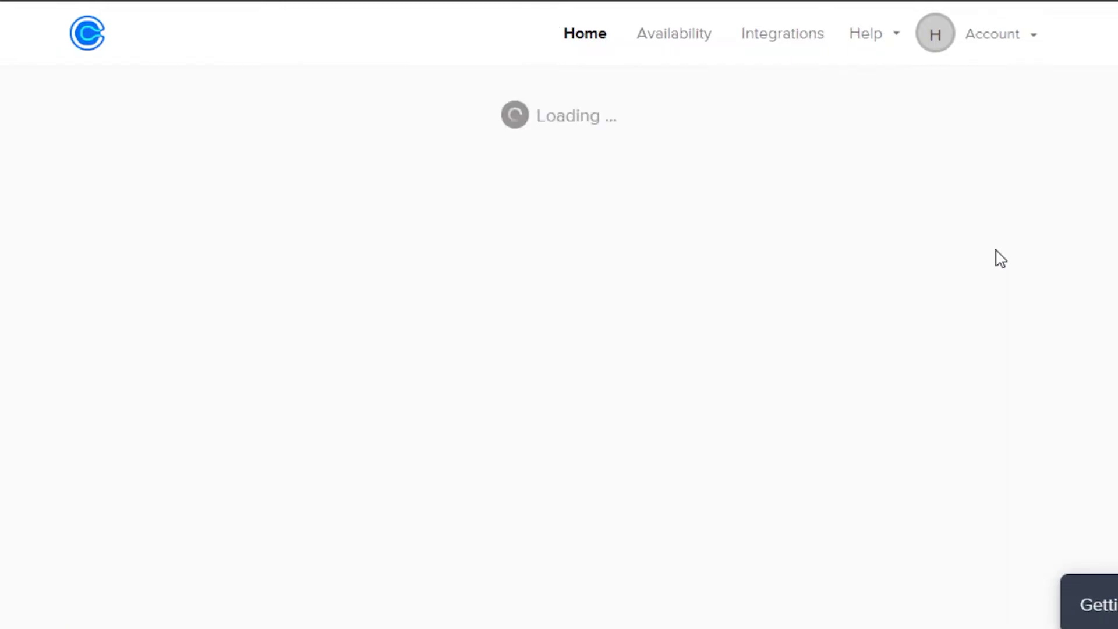
pyautogui.scroll(-4, 1000, 258)
pyautogui.scroll(1, 1000, 259)
pyautogui.scroll(-1, 1000, 259)
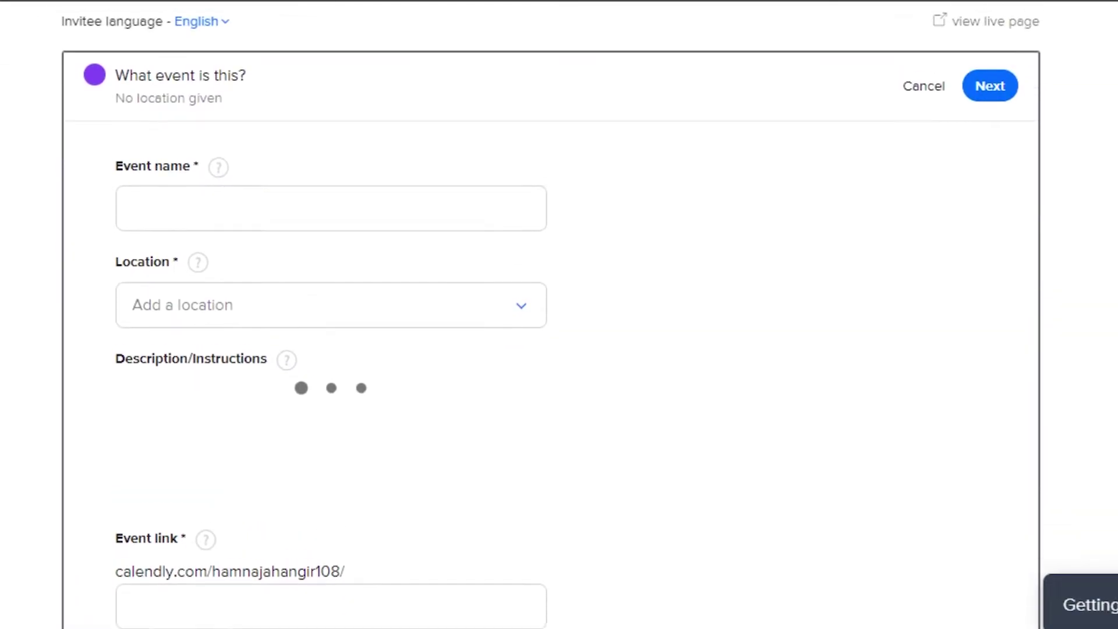
pyautogui.click(433, 200)
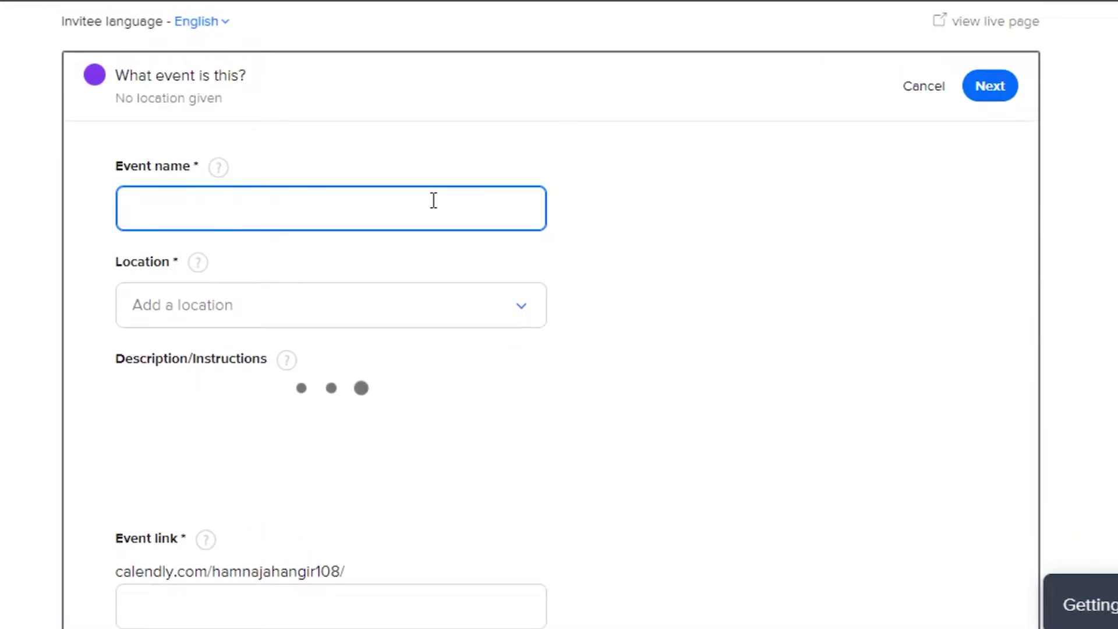
pyautogui.write('Important Meeting')
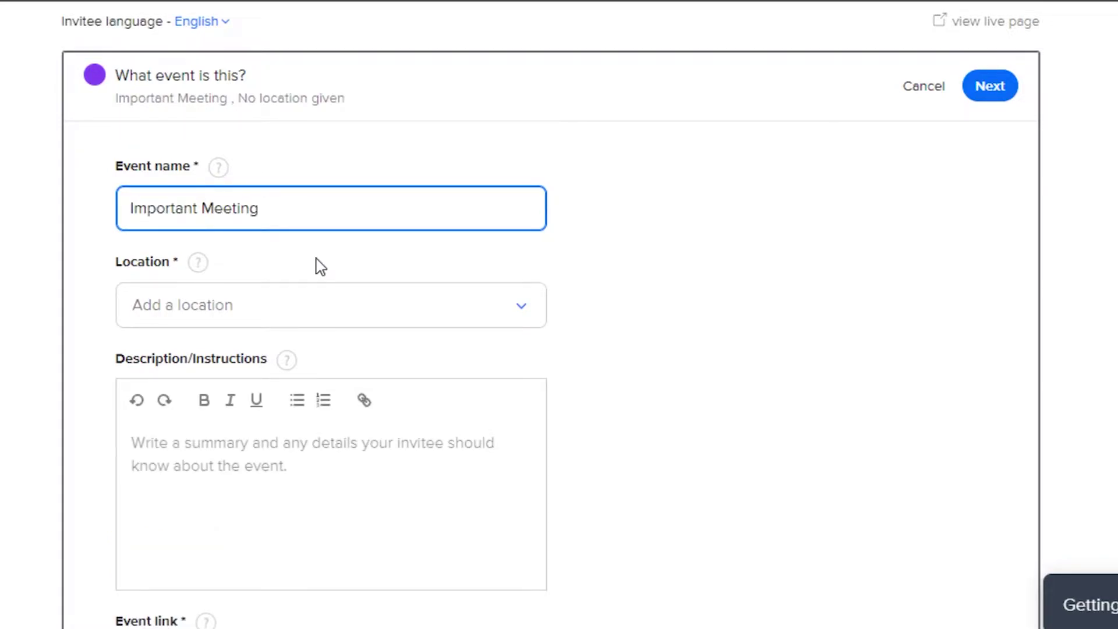
pyautogui.click(220, 321)
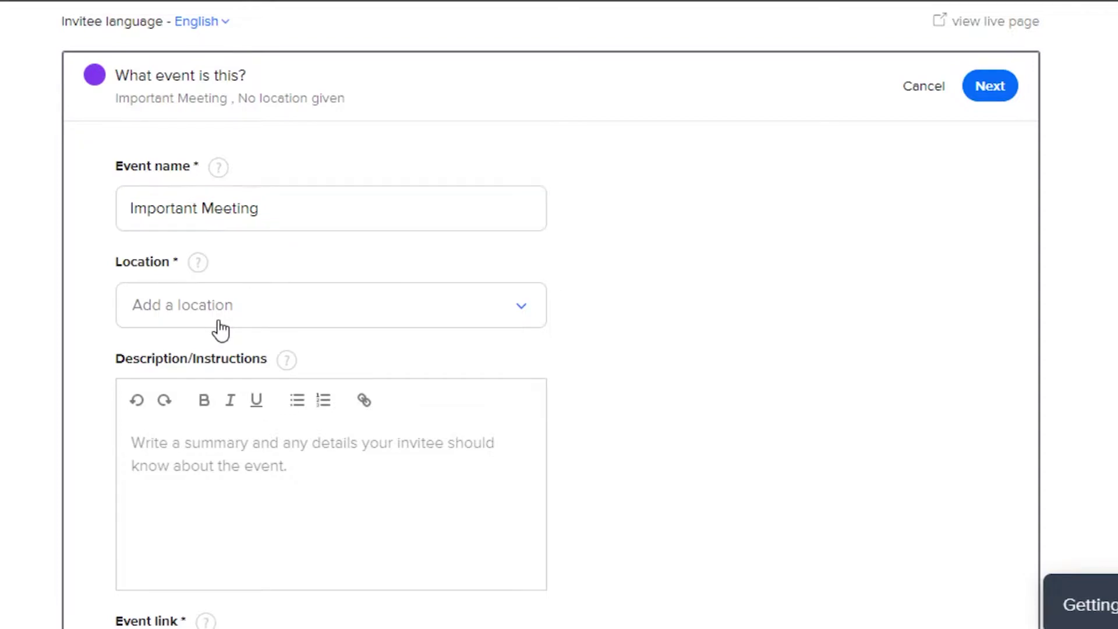
# Choose Zoom from the Location options for the Important Meeting event
pyautogui.click(219, 320)
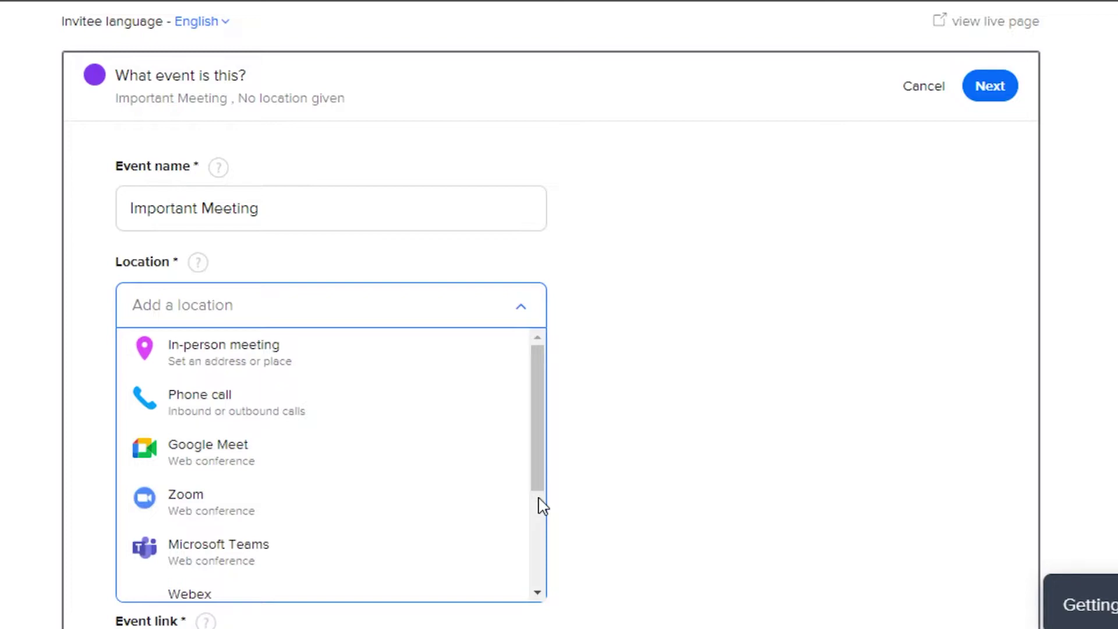
pyautogui.scroll(-1, 539, 466)
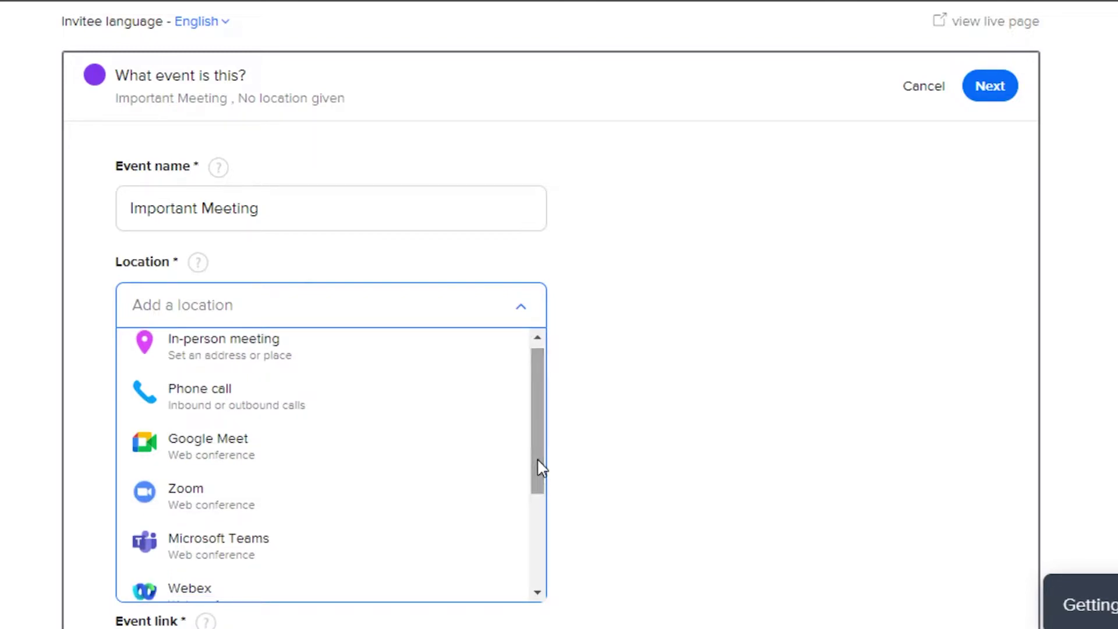
pyautogui.moveTo(539, 466); pyautogui.dragTo(542, 404)
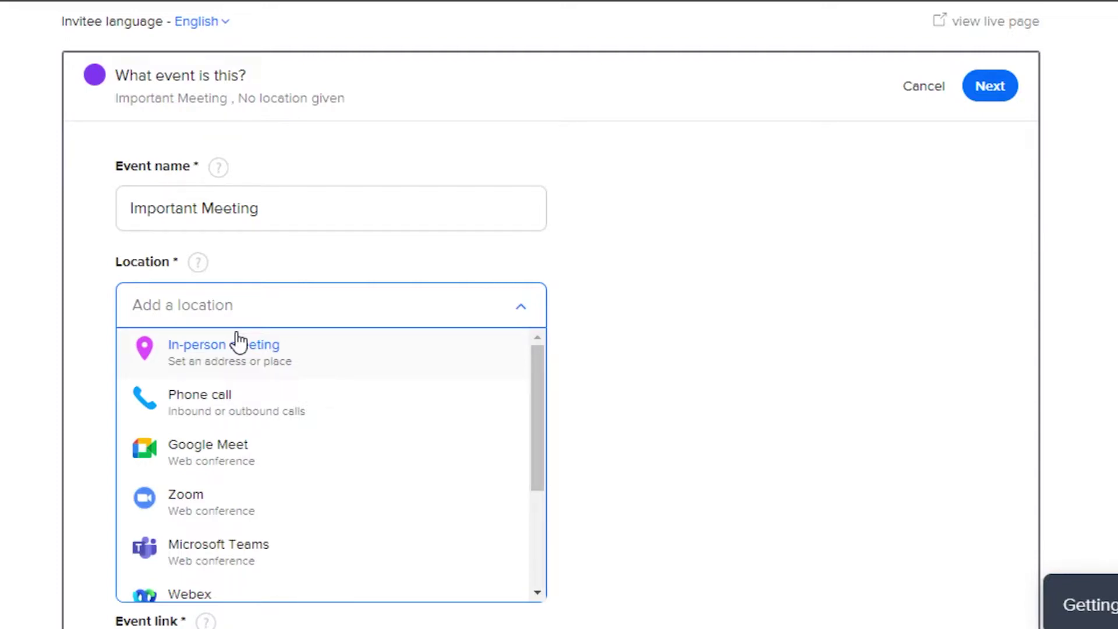
pyautogui.moveTo(534, 372); pyautogui.dragTo(541, 424)
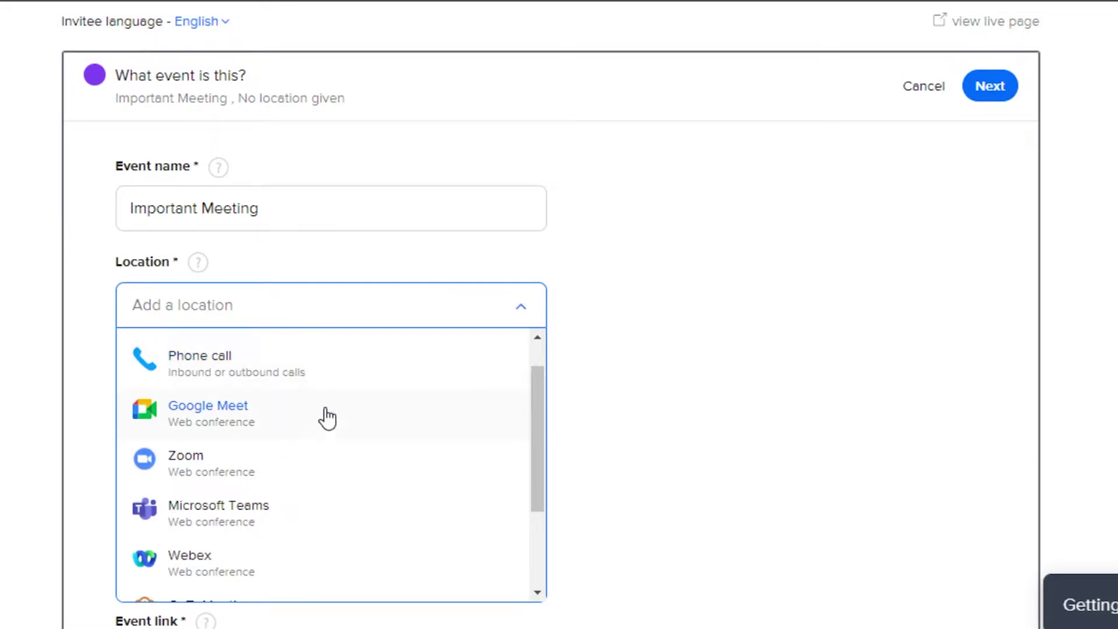
pyautogui.moveTo(542, 406); pyautogui.dragTo(536, 484)
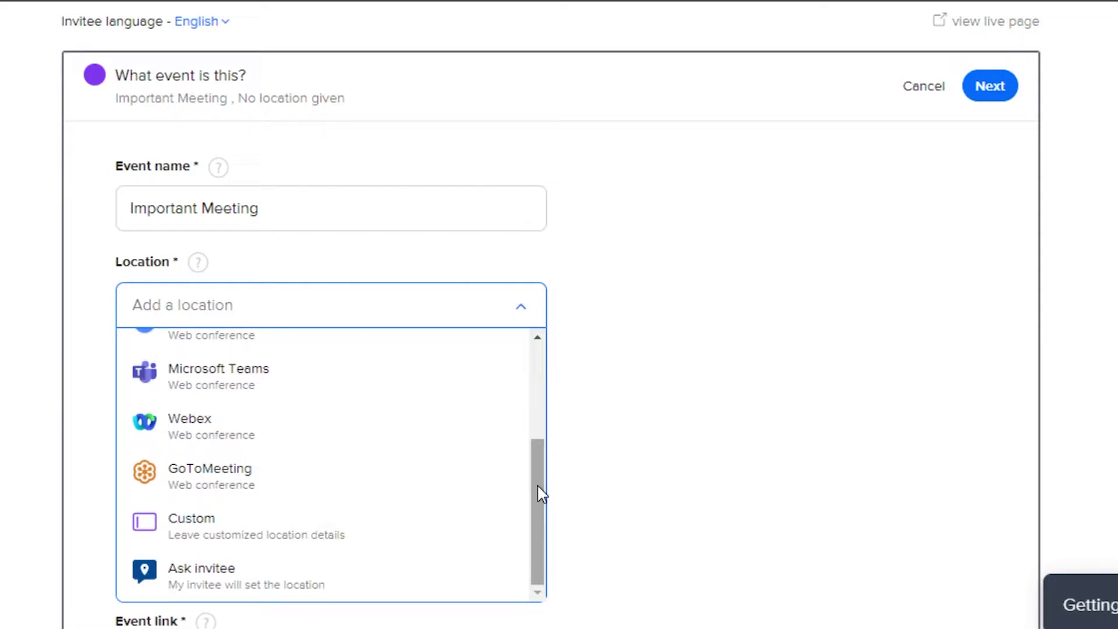
pyautogui.moveTo(540, 494); pyautogui.dragTo(536, 411)
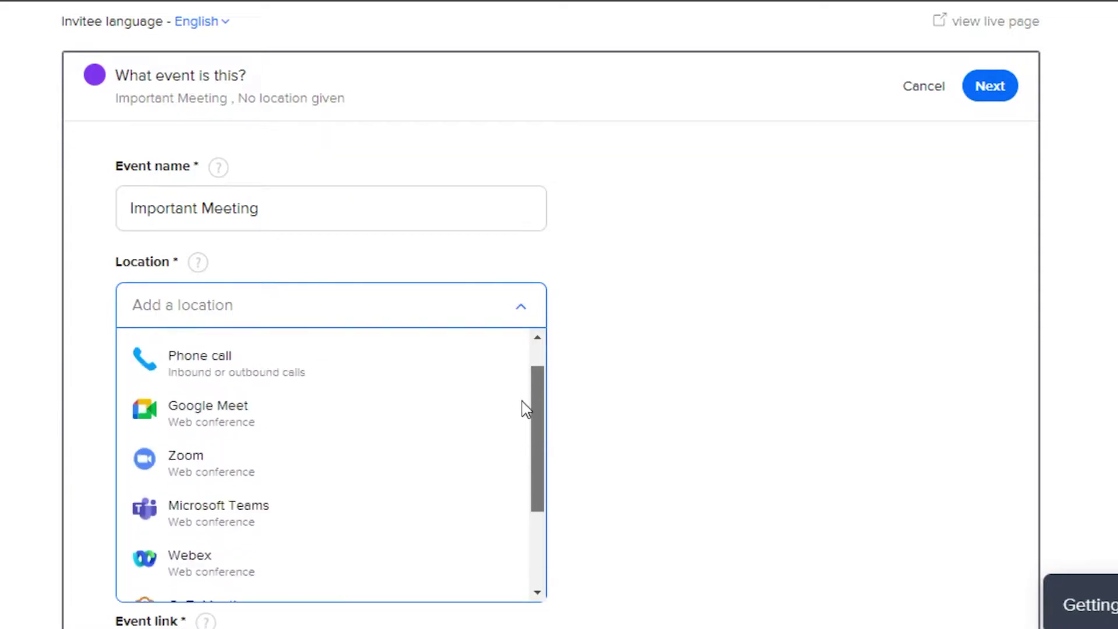
pyautogui.scroll(-3, 507, 470)
pyautogui.scroll(3, 474, 415)
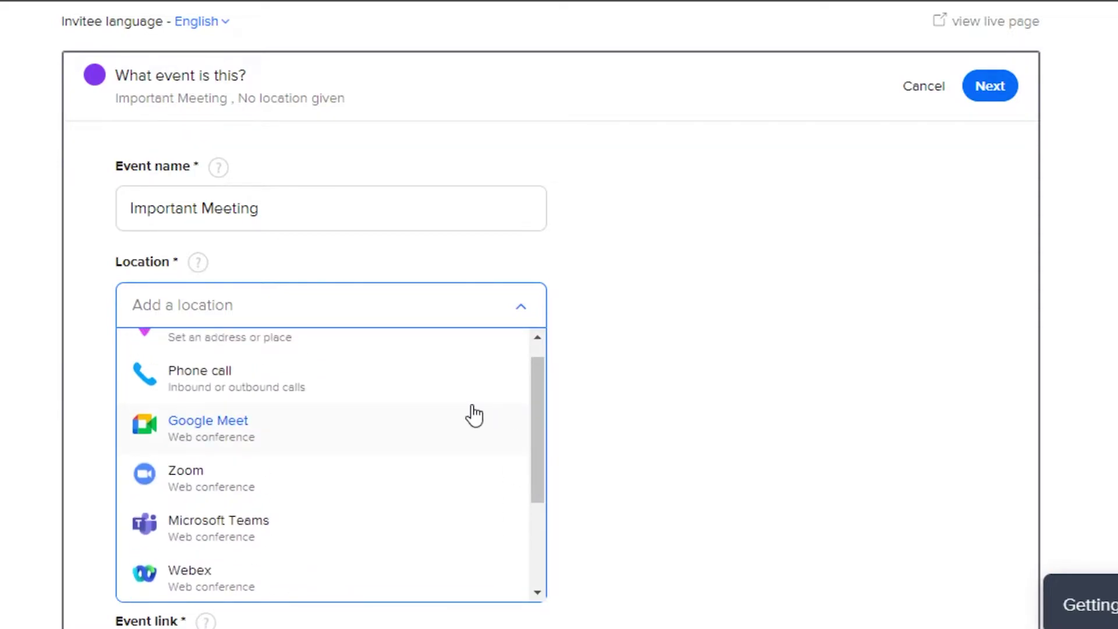
pyautogui.click(209, 491)
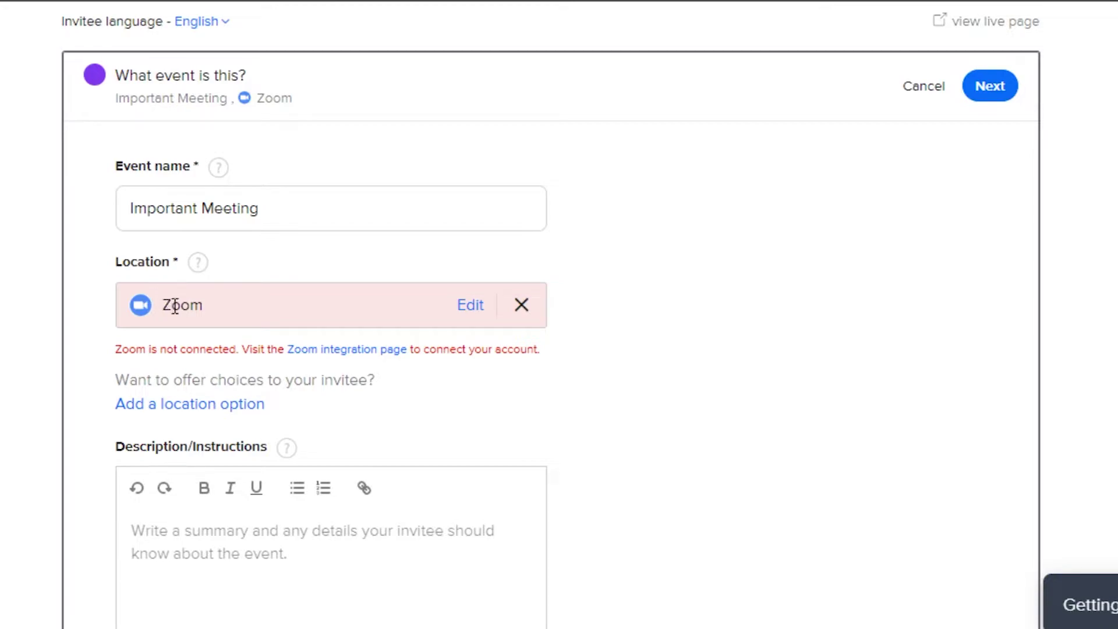
# Edit the location, switching it from Zoom to Google Meet, and update
pyautogui.click(465, 308)
pyautogui.click(466, 309)
pyautogui.click(465, 304)
pyautogui.click(559, 164)
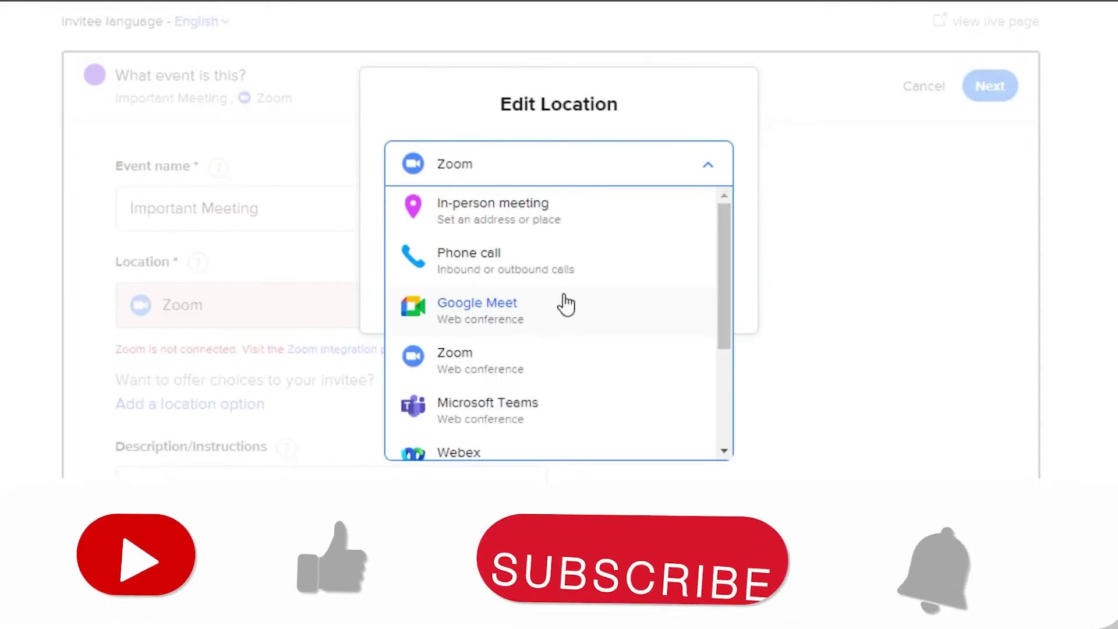
pyautogui.click(565, 304)
pyautogui.click(646, 268)
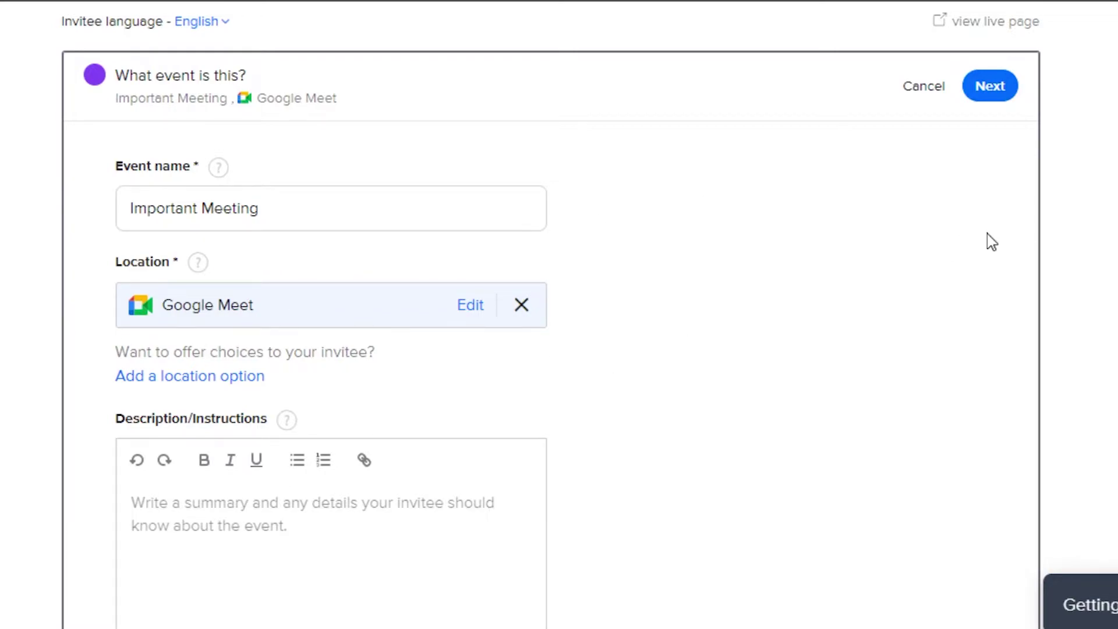
# Paste 'KEEP THE NOTES WITH YOU' into the Description/Instructions box
pyautogui.scroll(-7, 331, 349)
pyautogui.scroll(6, 331, 349)
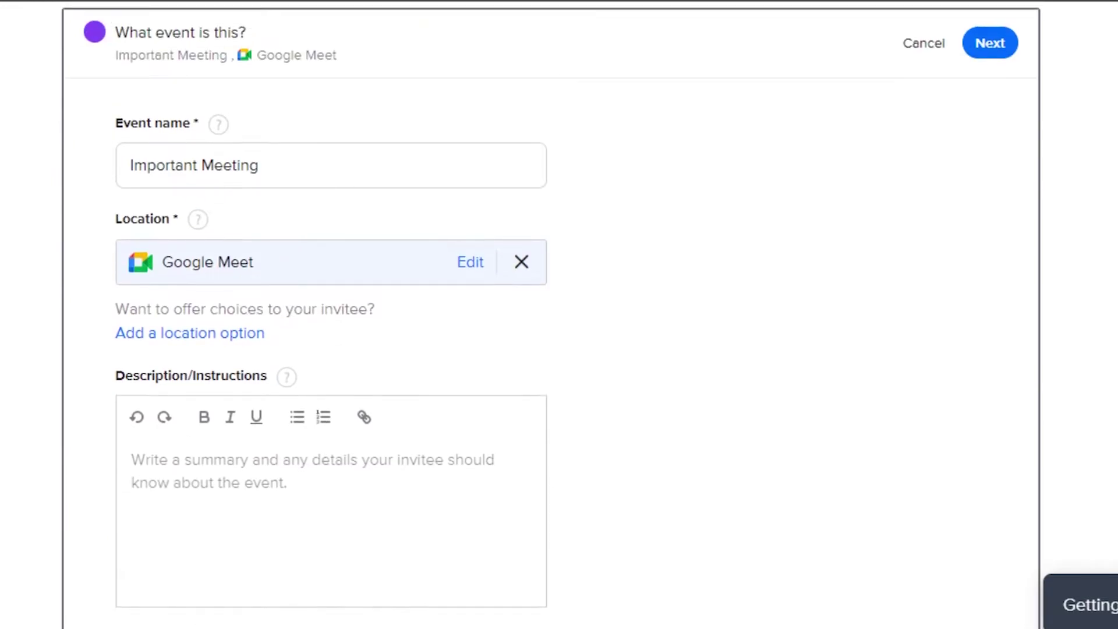
pyautogui.scroll(-2, 550, 319)
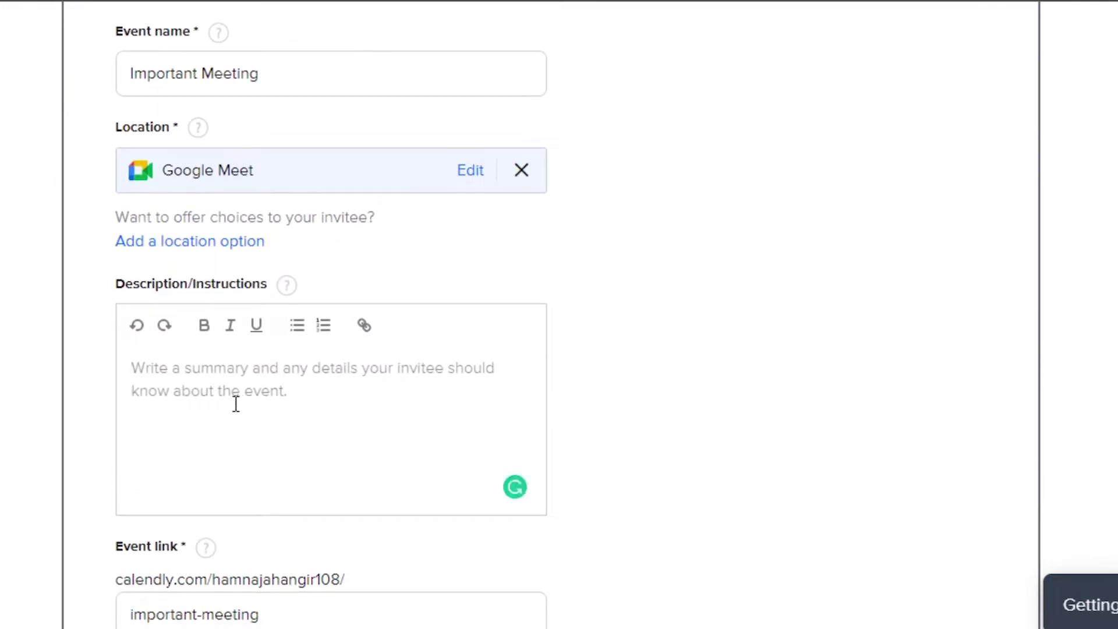
pyautogui.write('KEEP THE NOTES WITH YOU')
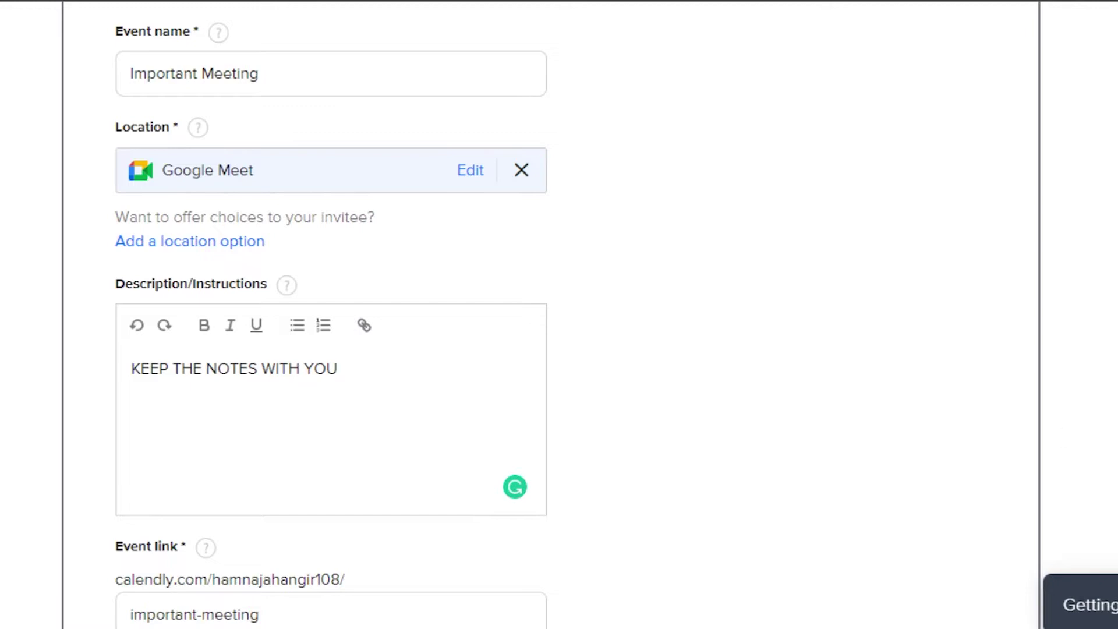
pyautogui.scroll(-5, 988, 337)
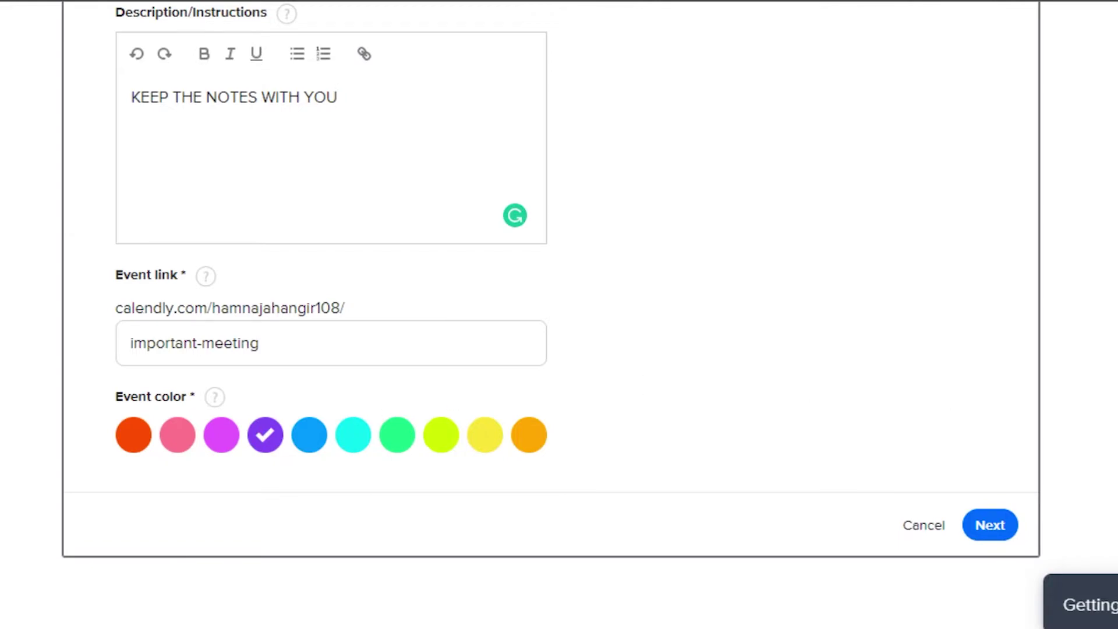
# Change the Event color from purple to the pink dot
pyautogui.scroll(10, 153, 268)
pyautogui.scroll(-2, 153, 269)
pyautogui.scroll(2, 153, 269)
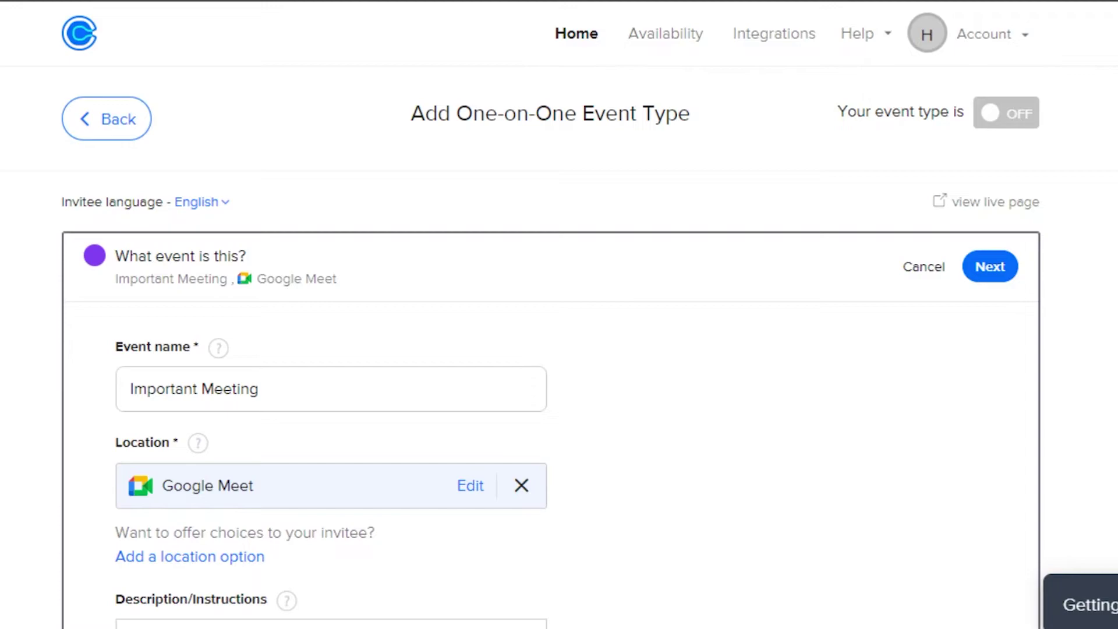
pyautogui.scroll(-10, 551, 315)
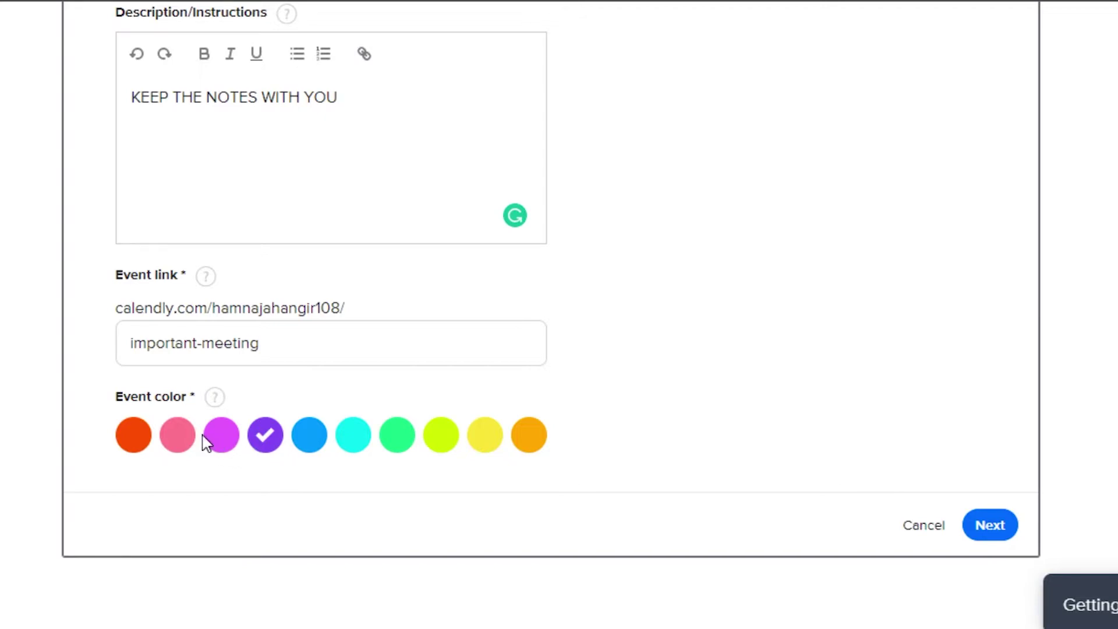
pyautogui.click(180, 443)
# Continue to scheduling settings and count the date range in business days
pyautogui.click(992, 531)
pyautogui.scroll(-2, 559, 314)
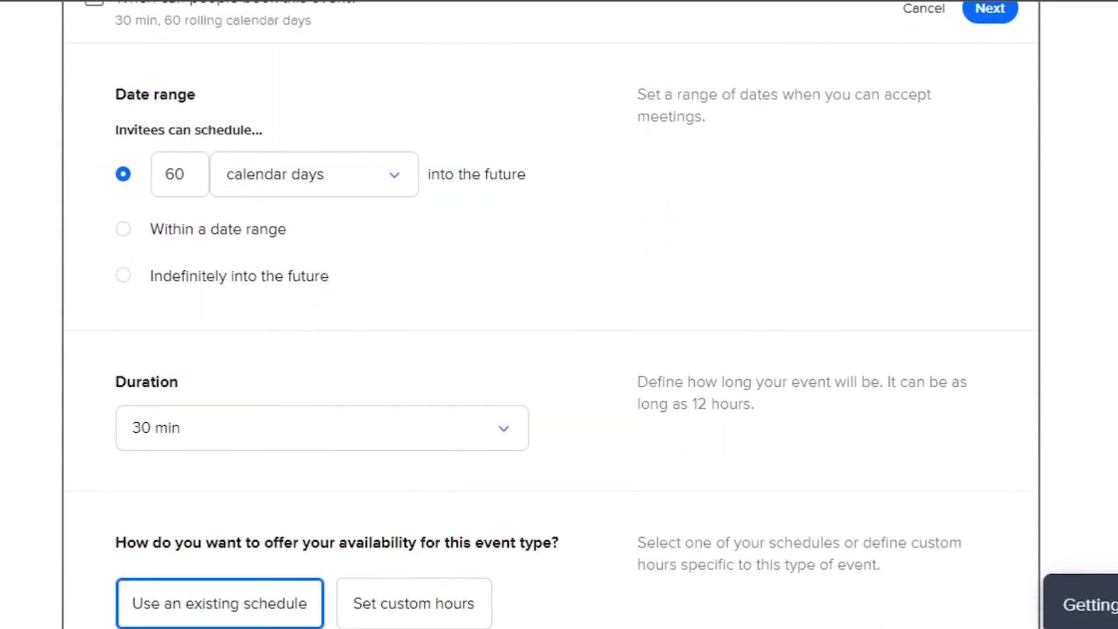
pyautogui.scroll(2, 372, 157)
pyautogui.scroll(-4, 373, 157)
pyautogui.scroll(1, 372, 157)
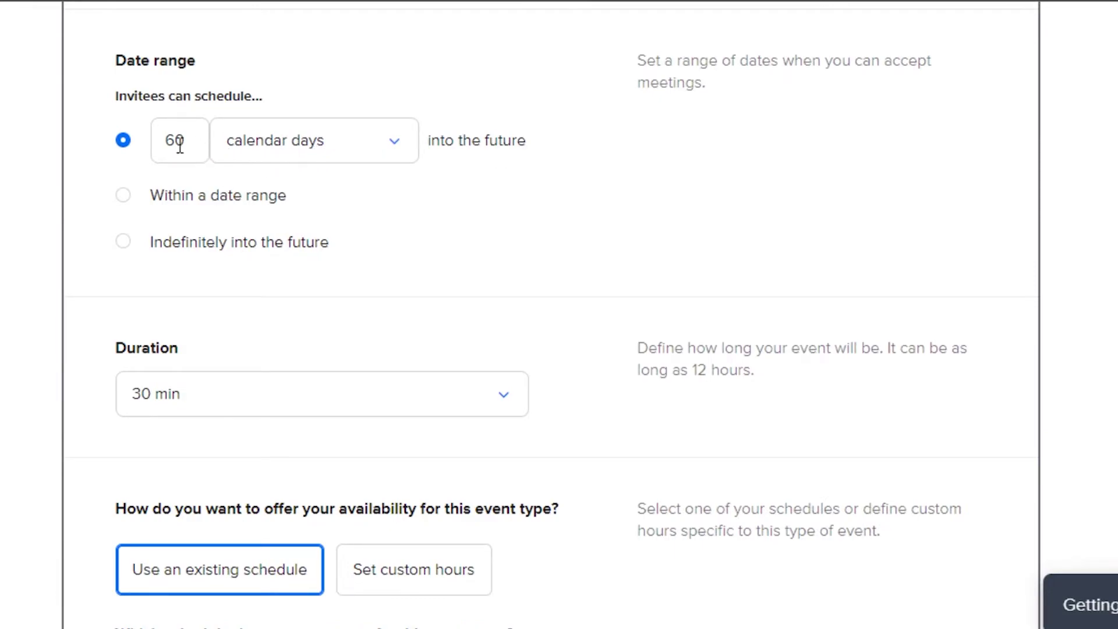
pyautogui.click(376, 153)
pyautogui.click(323, 332)
# Set the booking window to 5 business days into the future
pyautogui.click(190, 140)
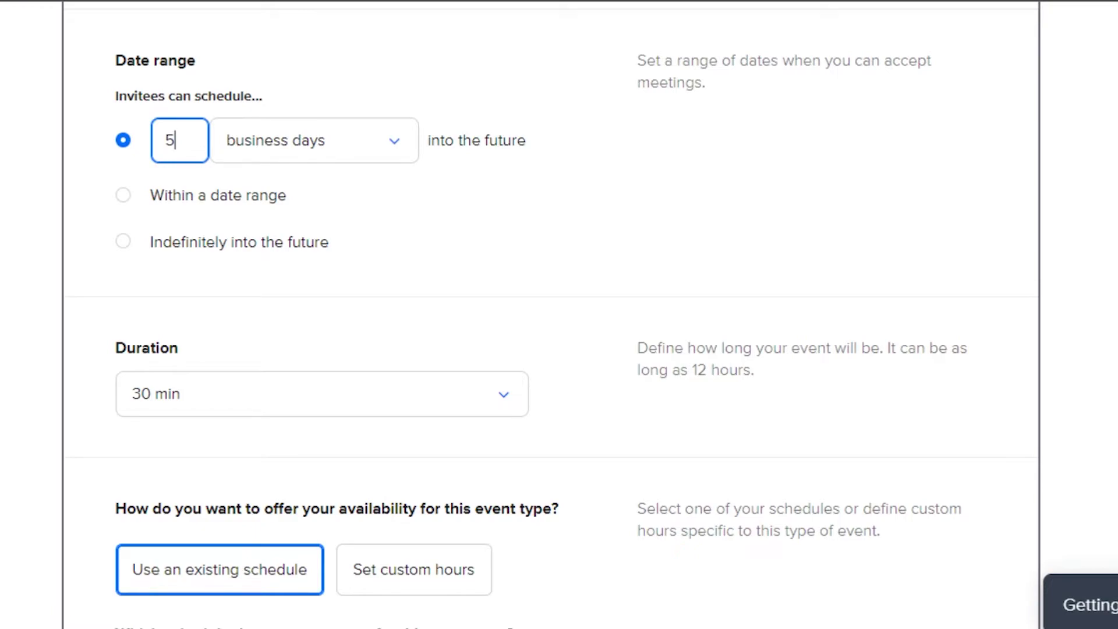
pyautogui.scroll(-4, 551, 314)
pyautogui.scroll(5, 550, 314)
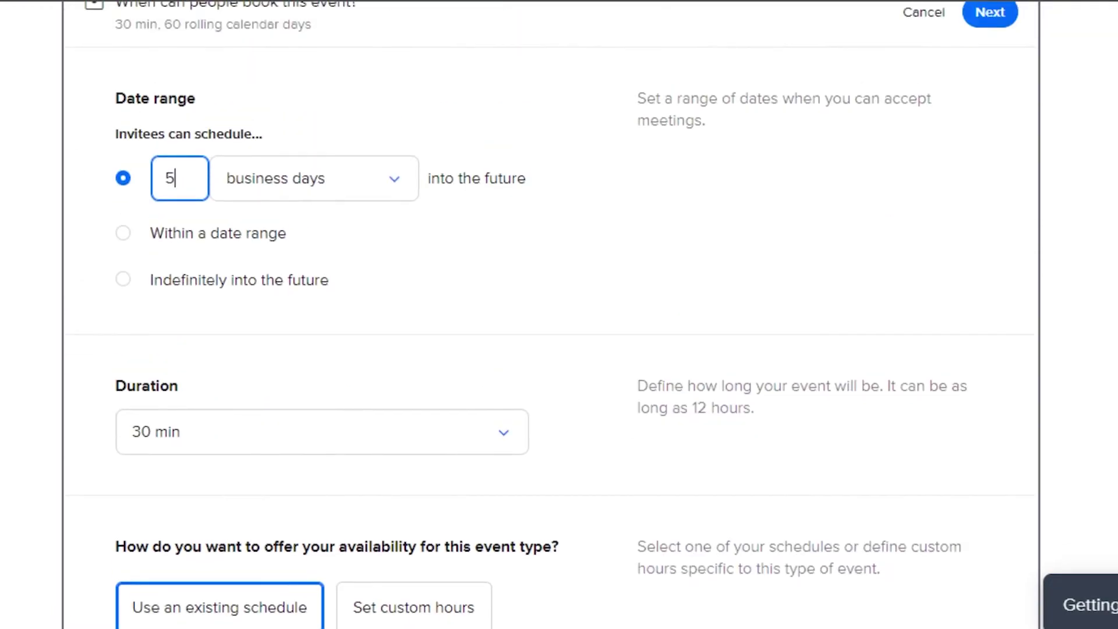
pyautogui.scroll(1, 551, 315)
pyautogui.scroll(-6, 443, 35)
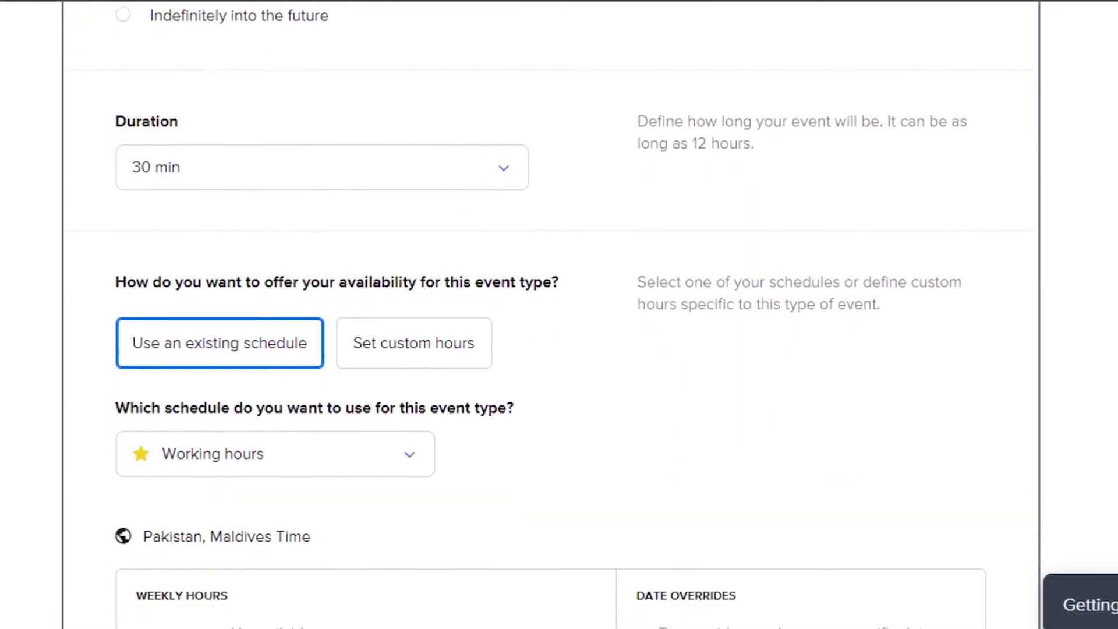
# Switch the custom 2-minute duration's unit from min to hrs, so it reads 0.0333333333333333 hrs
pyautogui.click(313, 134)
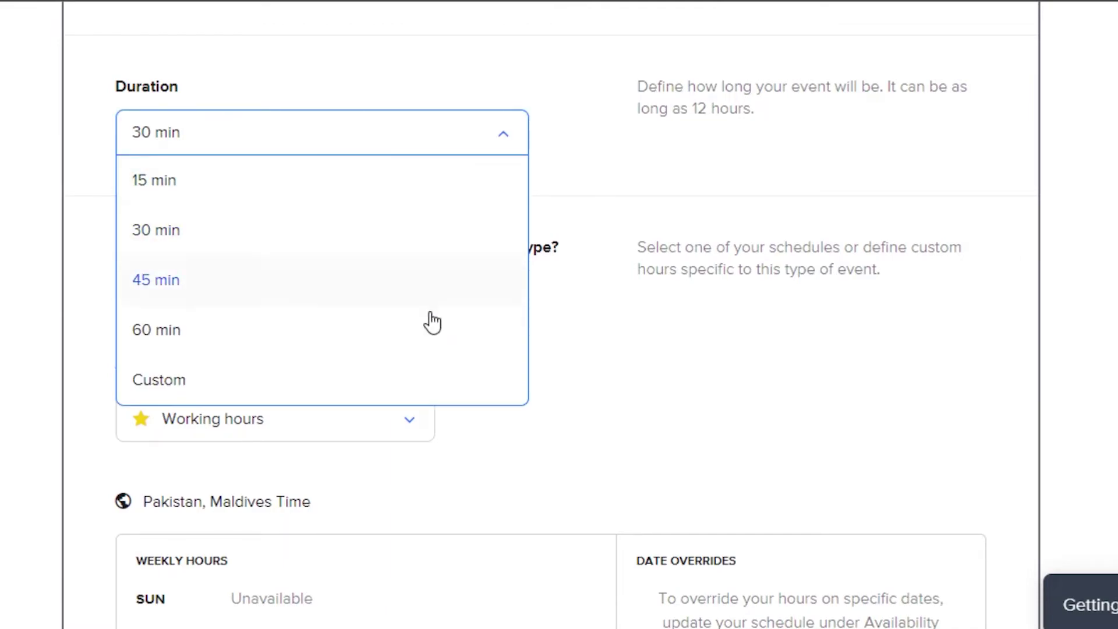
pyautogui.click(322, 385)
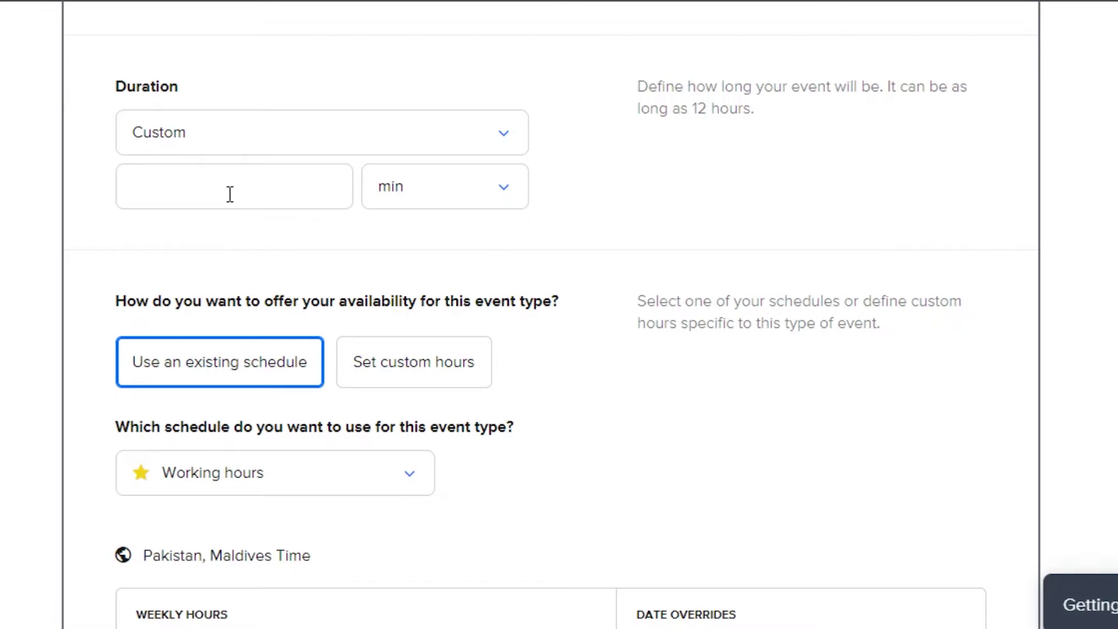
pyautogui.click(230, 194)
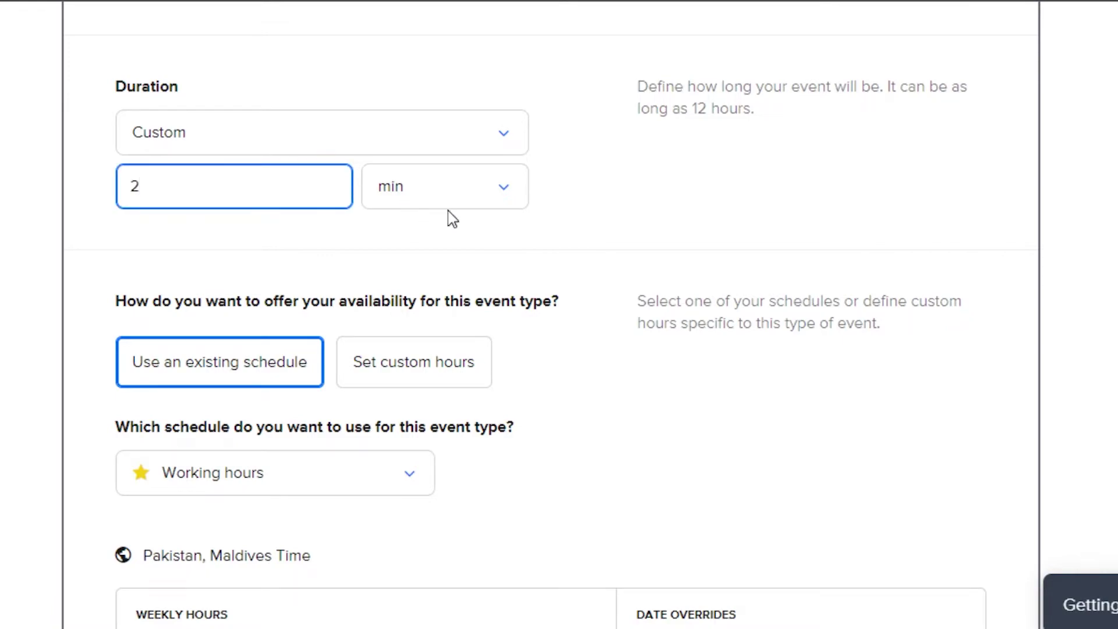
pyautogui.click(470, 194)
pyautogui.click(441, 297)
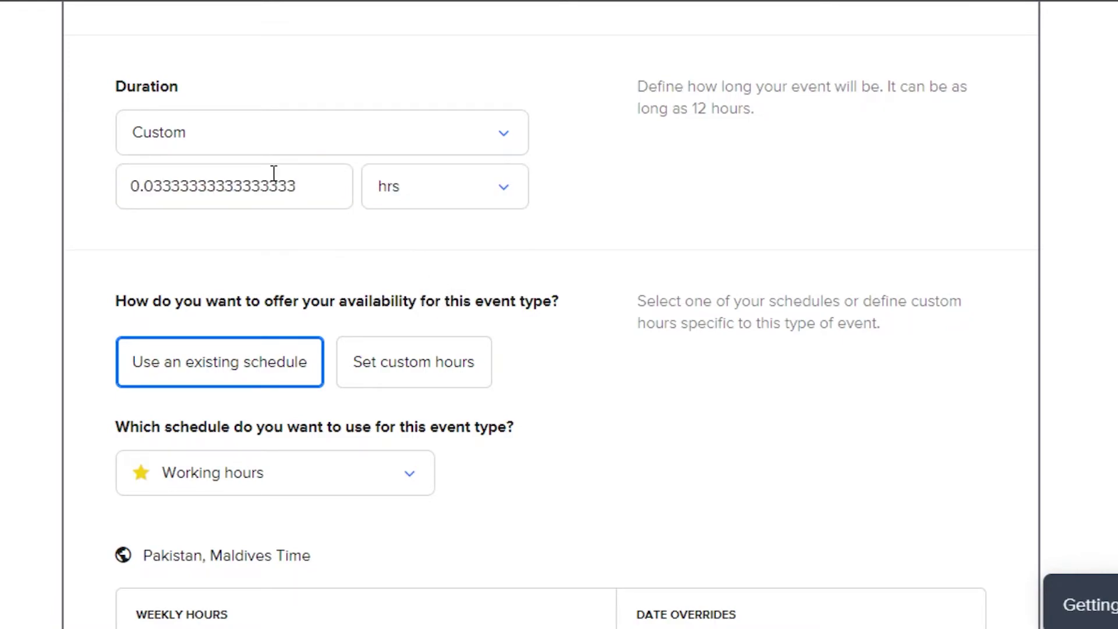
pyautogui.click(309, 185)
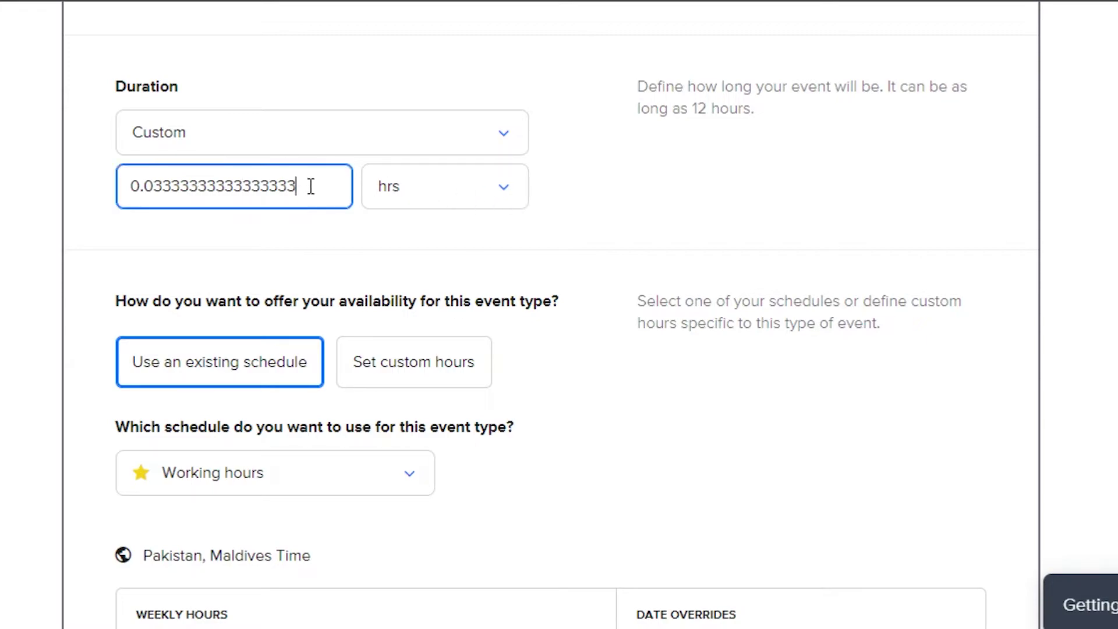
pyautogui.scroll(-3, 559, 168)
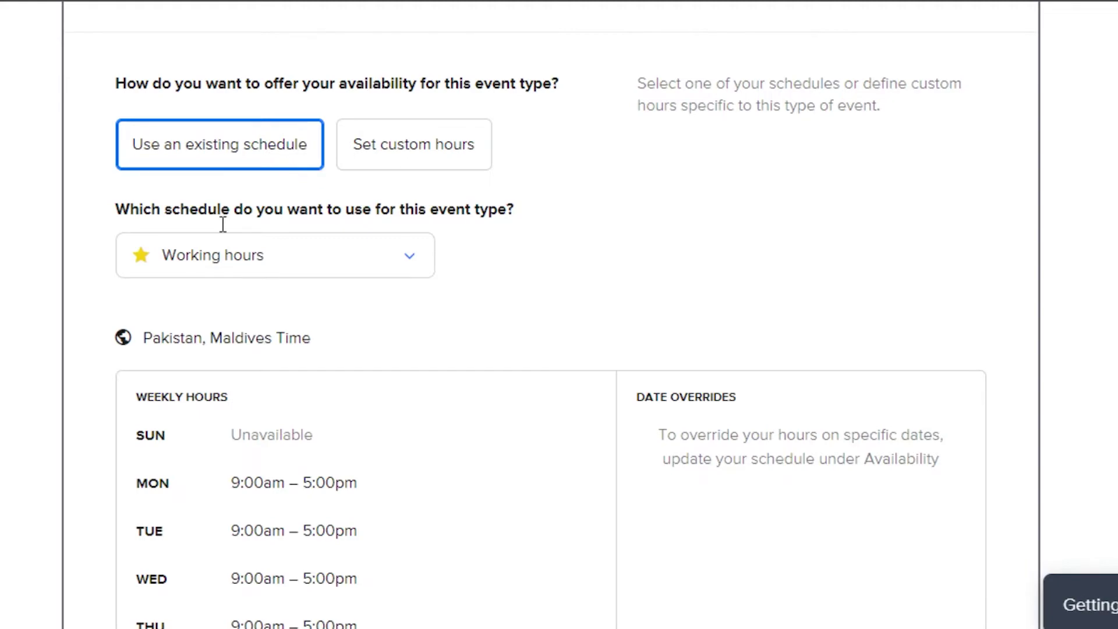
pyautogui.click(280, 243)
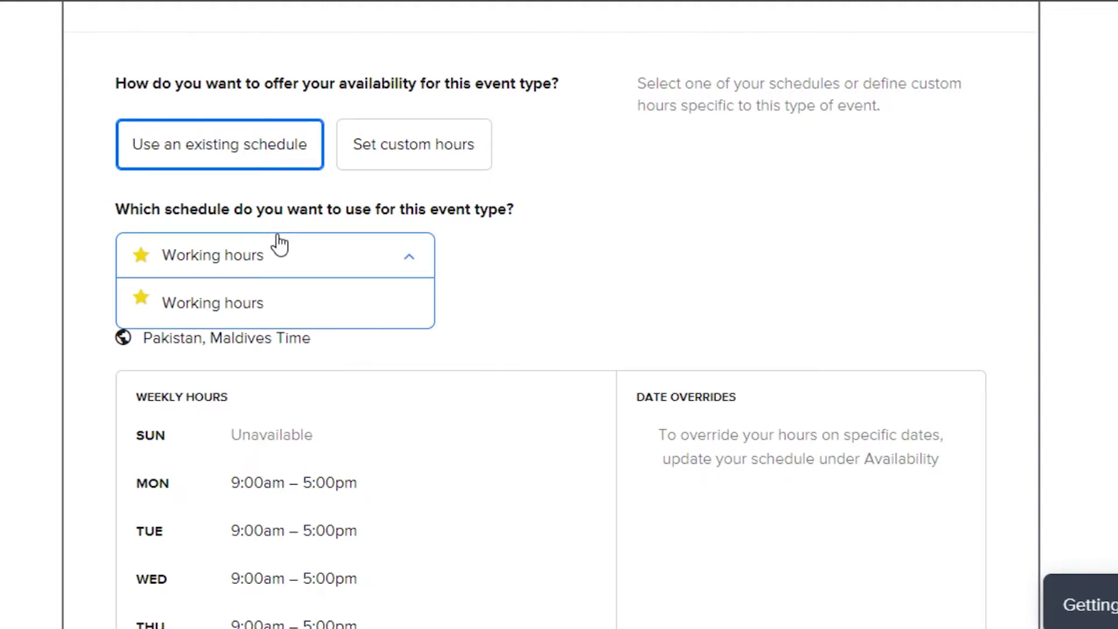
pyautogui.click(226, 308)
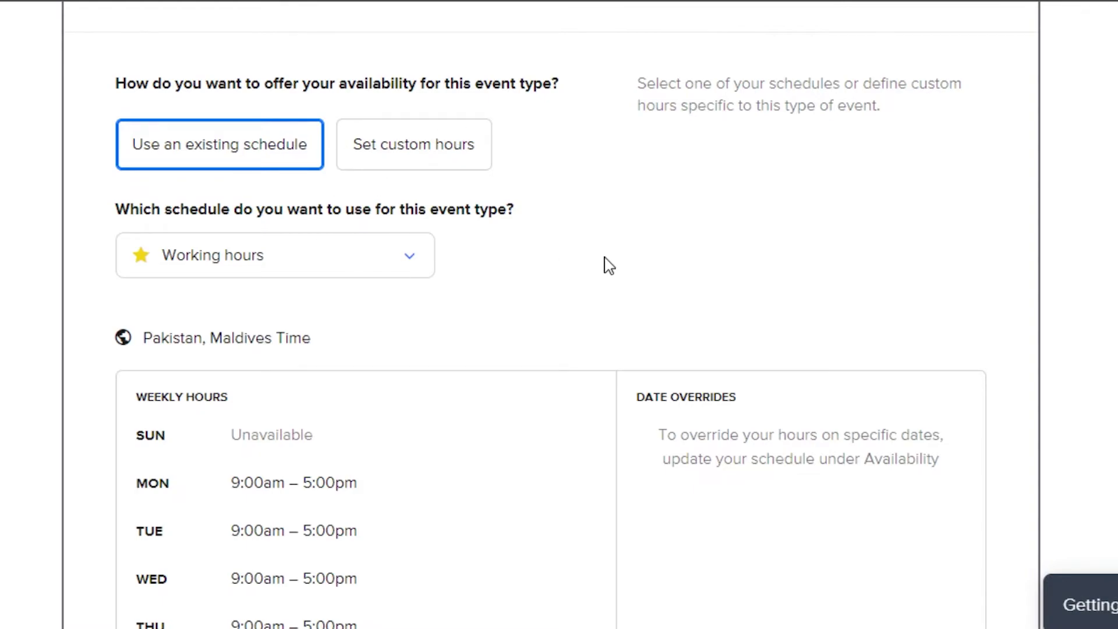
pyautogui.scroll(-4, 550, 349)
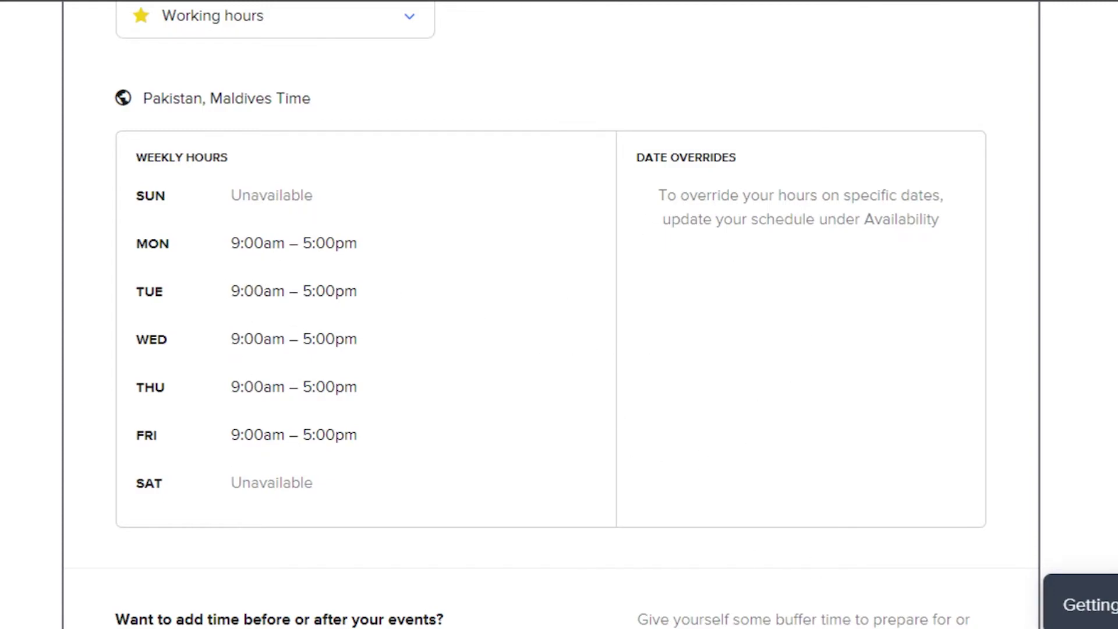
pyautogui.scroll(-3, 666, 342)
pyautogui.scroll(2, 666, 341)
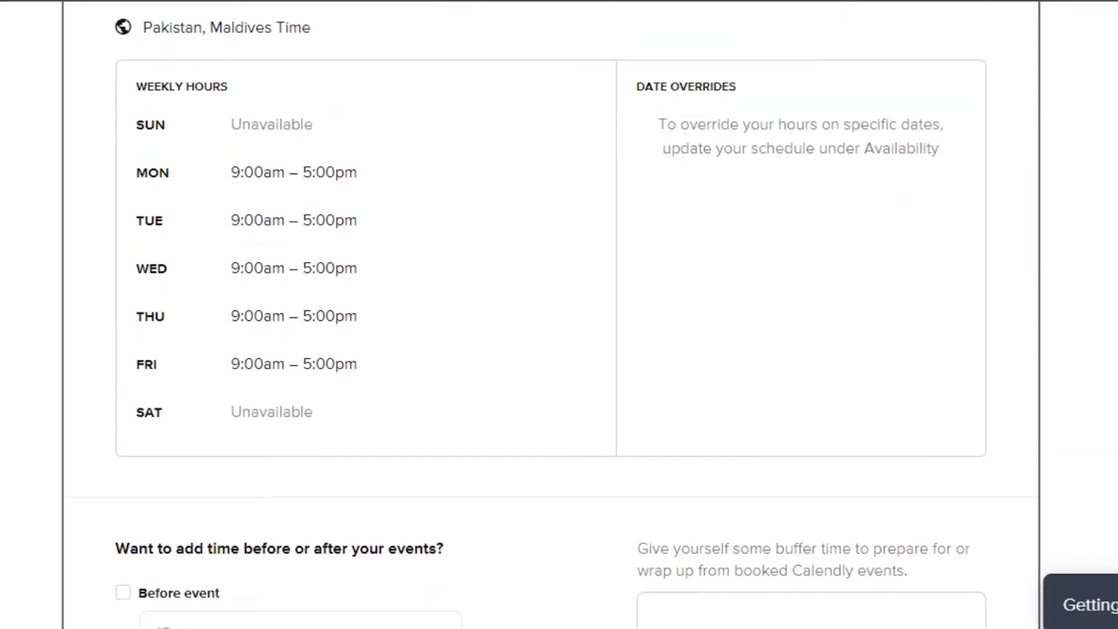
pyautogui.scroll(-5, 550, 315)
pyautogui.scroll(-2, 550, 315)
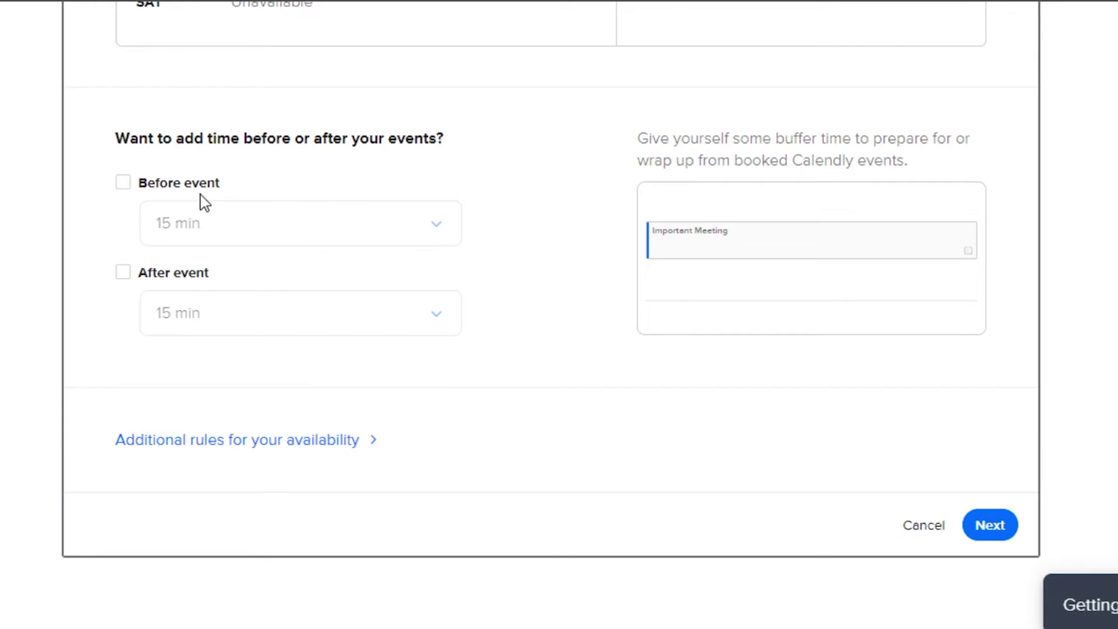
# Add a 10 min buffer before each Important Meeting and save the booking-time settings
pyautogui.click(133, 184)
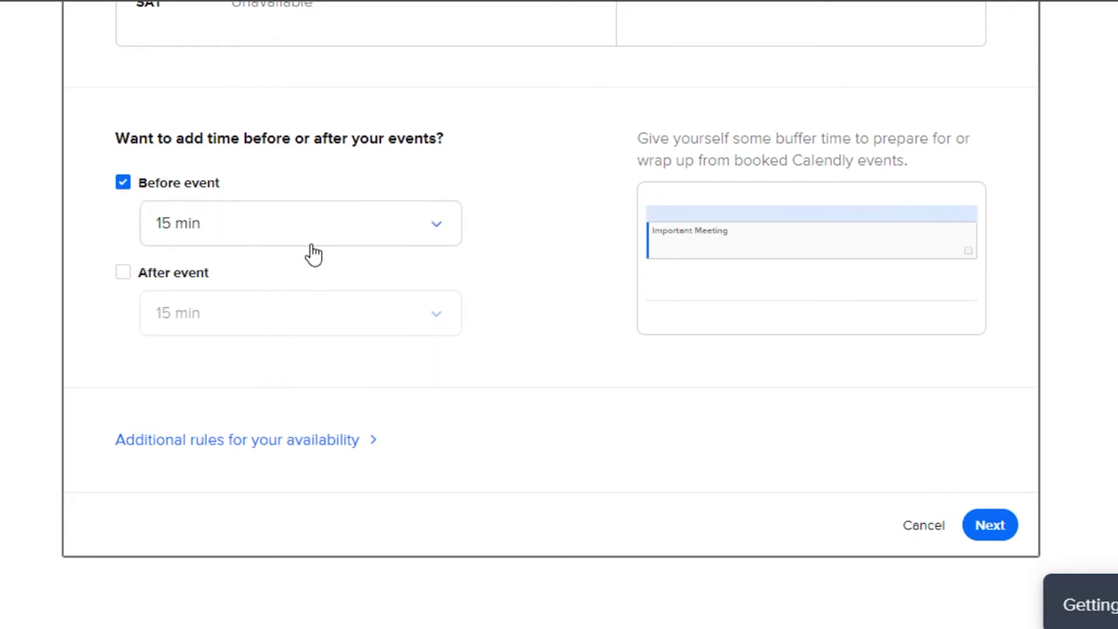
pyautogui.click(411, 233)
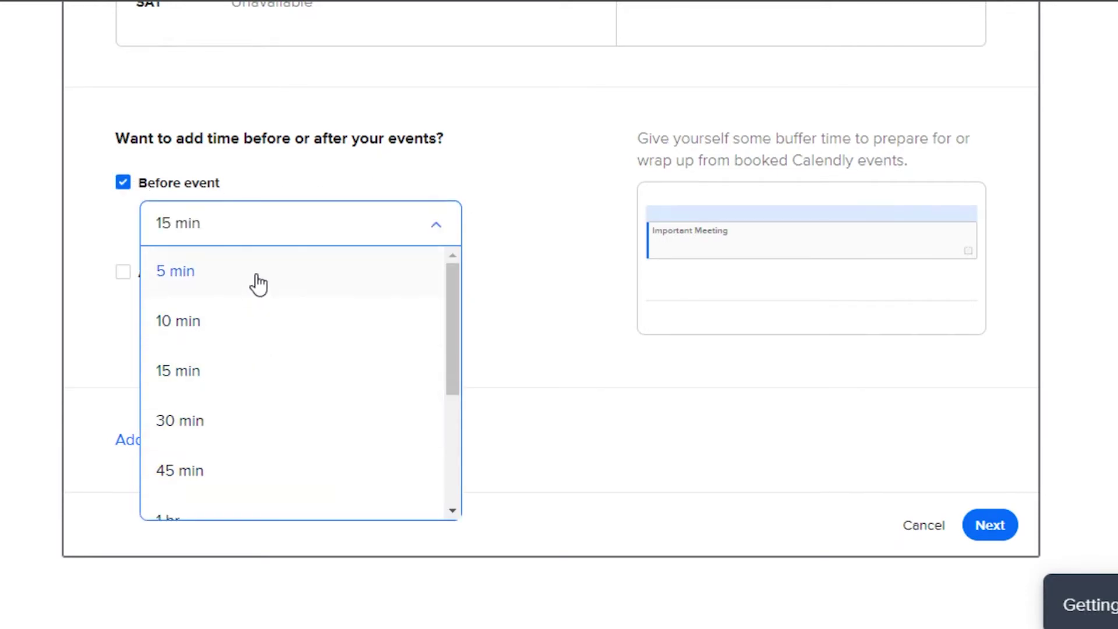
pyautogui.click(245, 336)
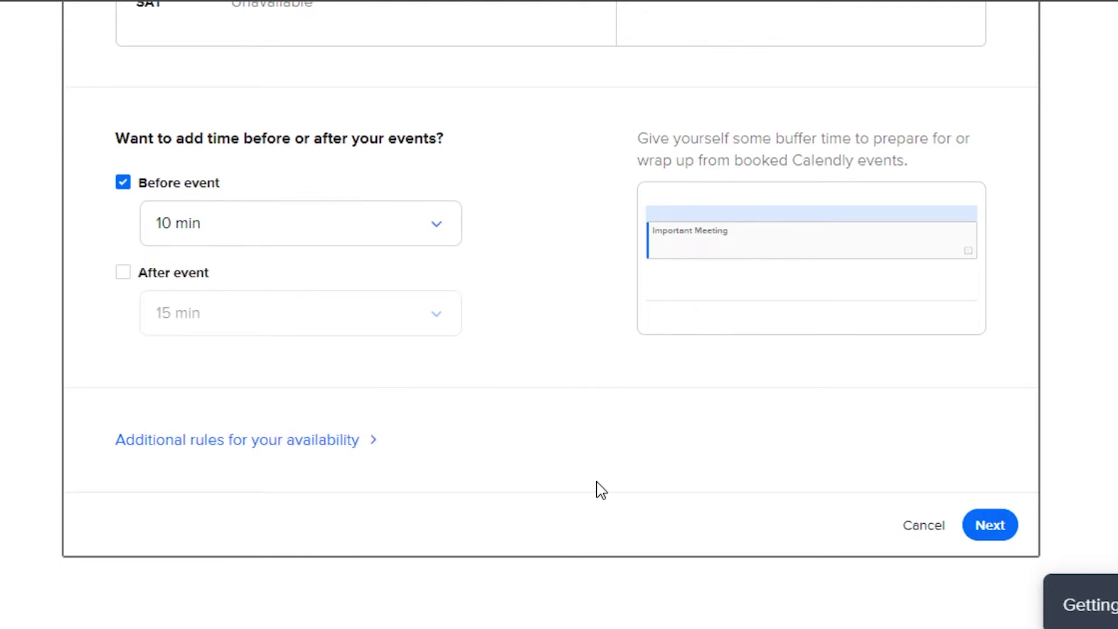
pyautogui.click(999, 535)
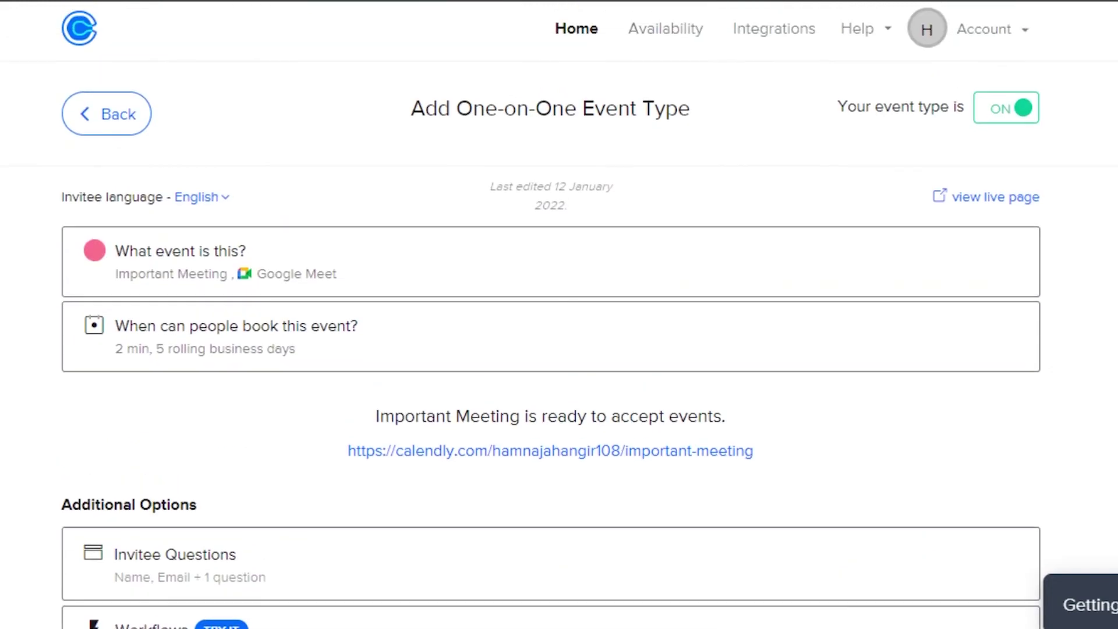
pyautogui.scroll(-4, 550, 349)
pyautogui.scroll(2, 550, 350)
pyautogui.scroll(-1, 394, 190)
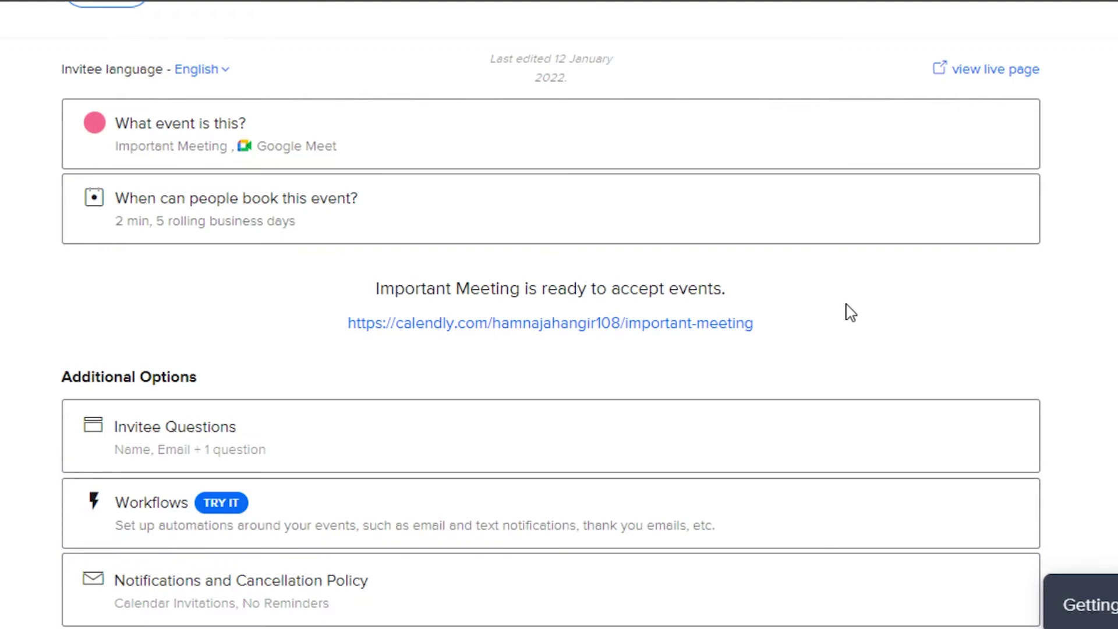
pyautogui.scroll(-3, 551, 350)
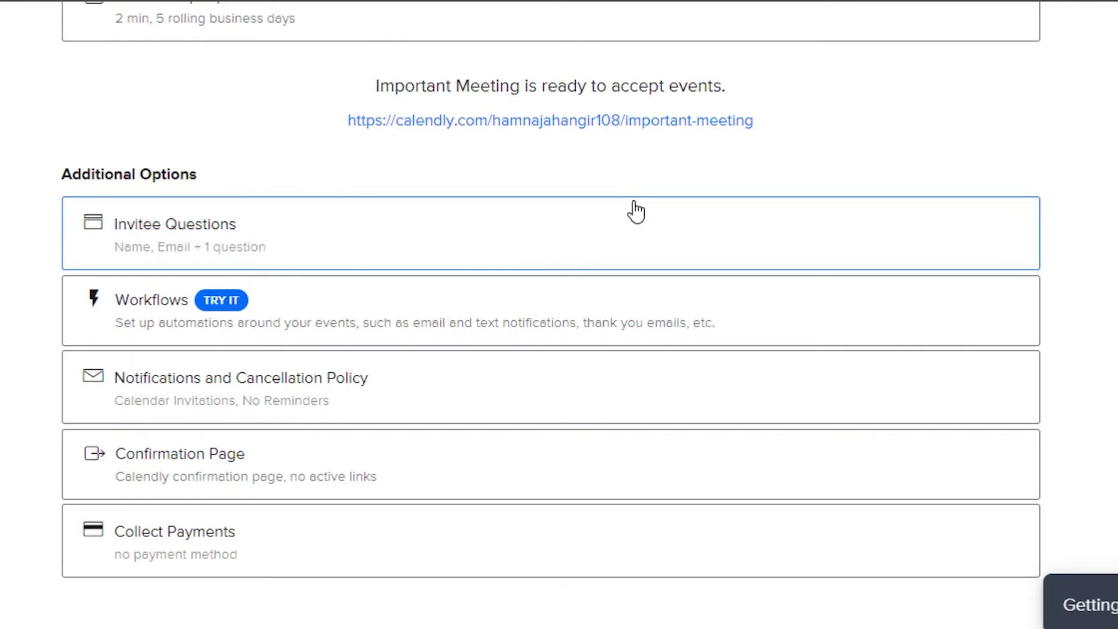
pyautogui.scroll(5, 551, 315)
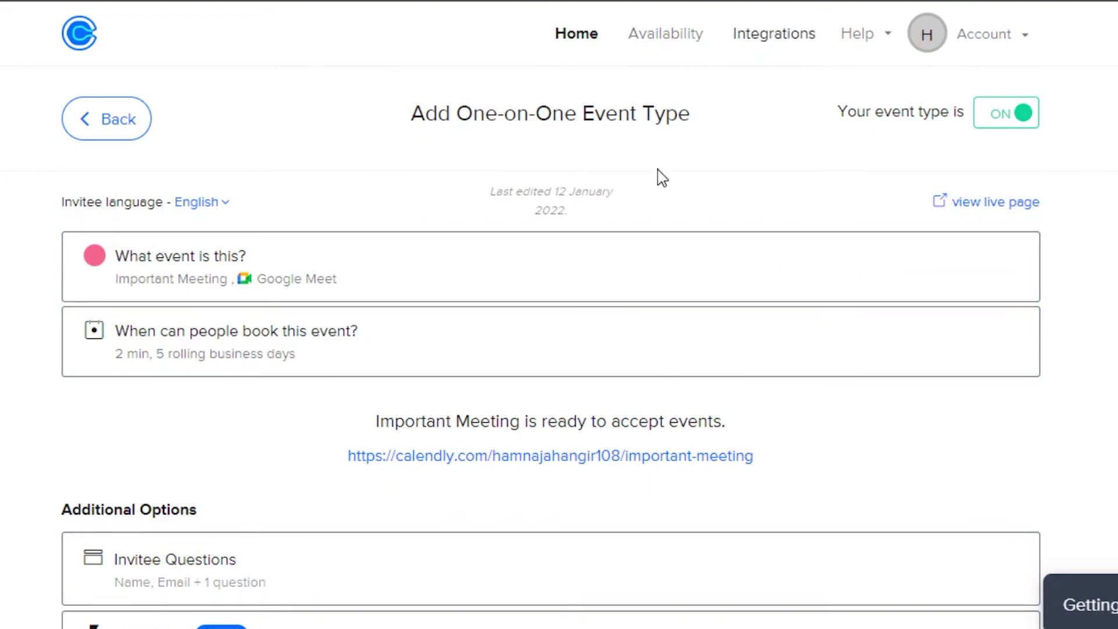
# Go back to My Calendly's Event Types and review the Important Meeting card (2 mins, One-on-One)
pyautogui.click(576, 33)
pyautogui.scroll(-4, 414, 277)
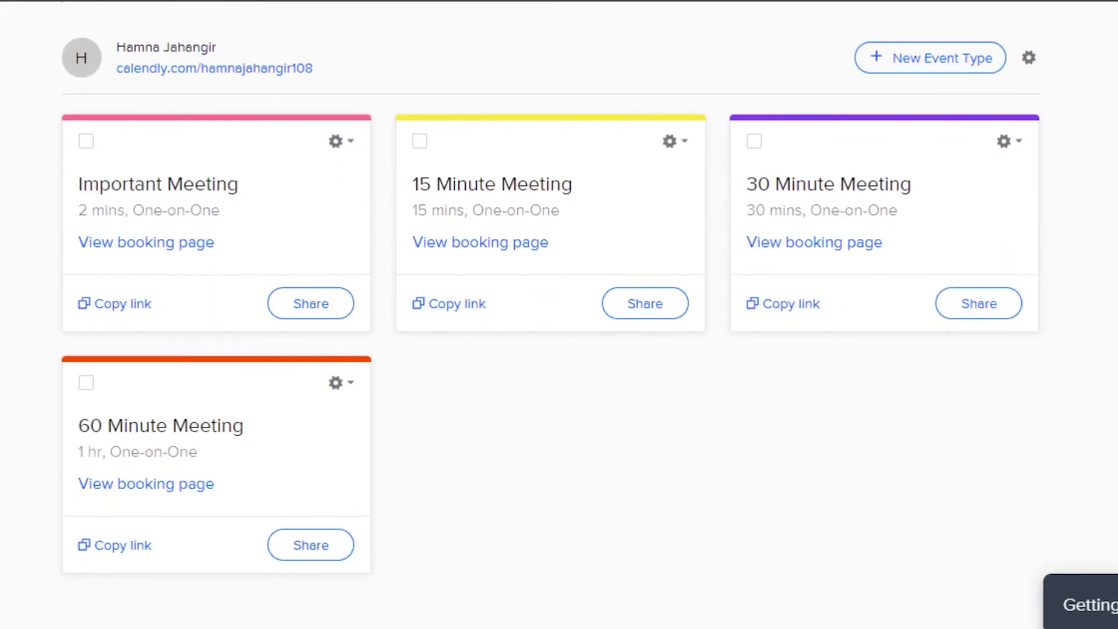
pyautogui.scroll(2, 414, 277)
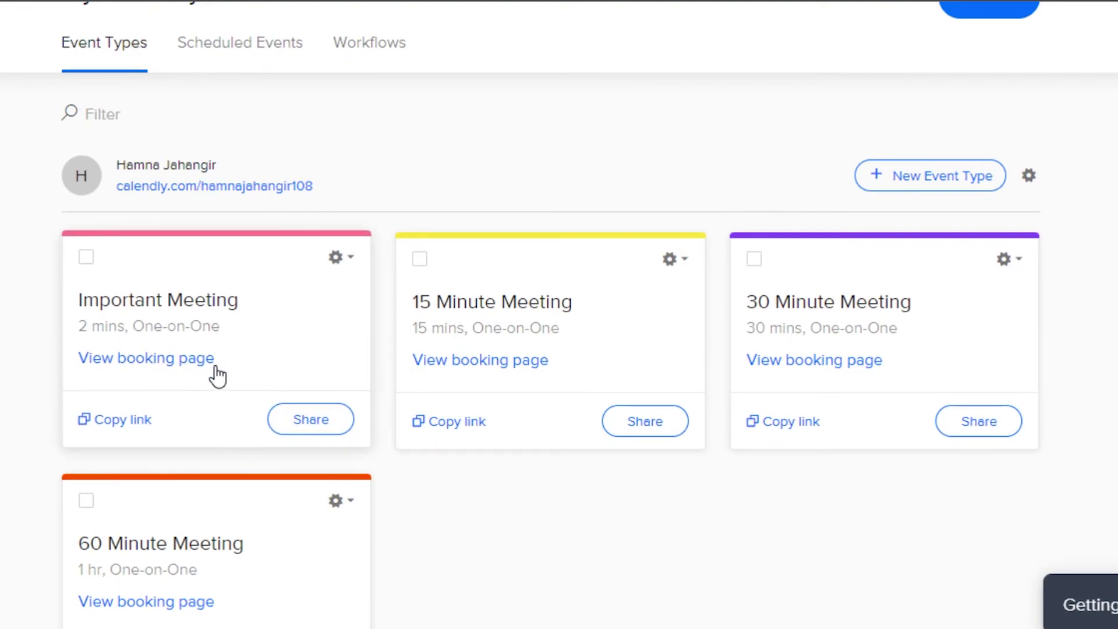
pyautogui.scroll(2, 1090, 305)
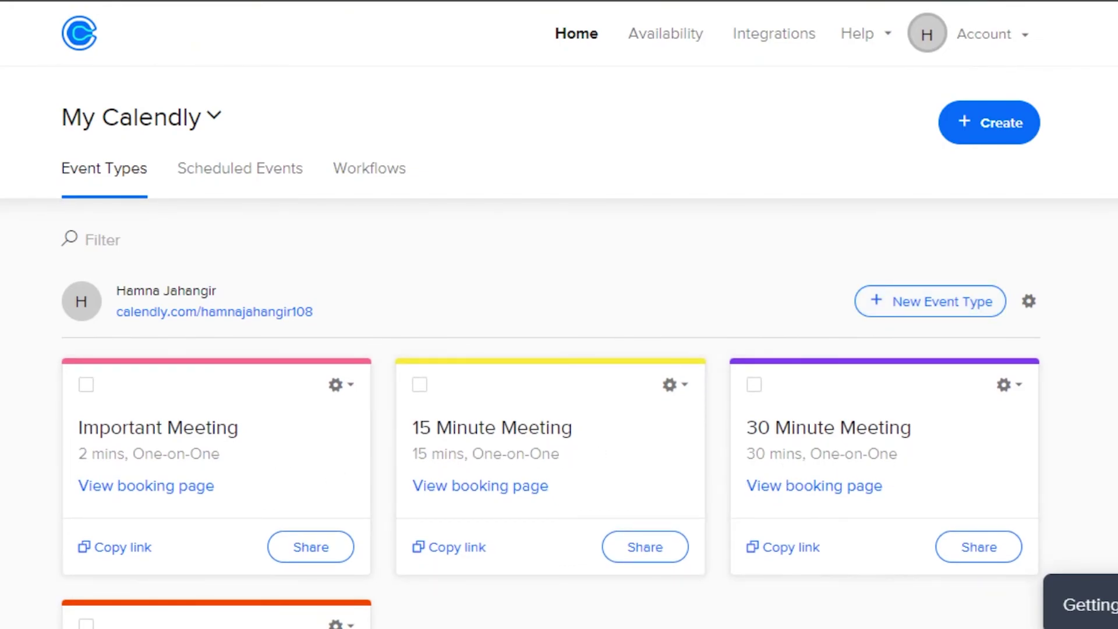
pyautogui.scroll(-5, 1077, 454)
pyautogui.scroll(1, 332, 498)
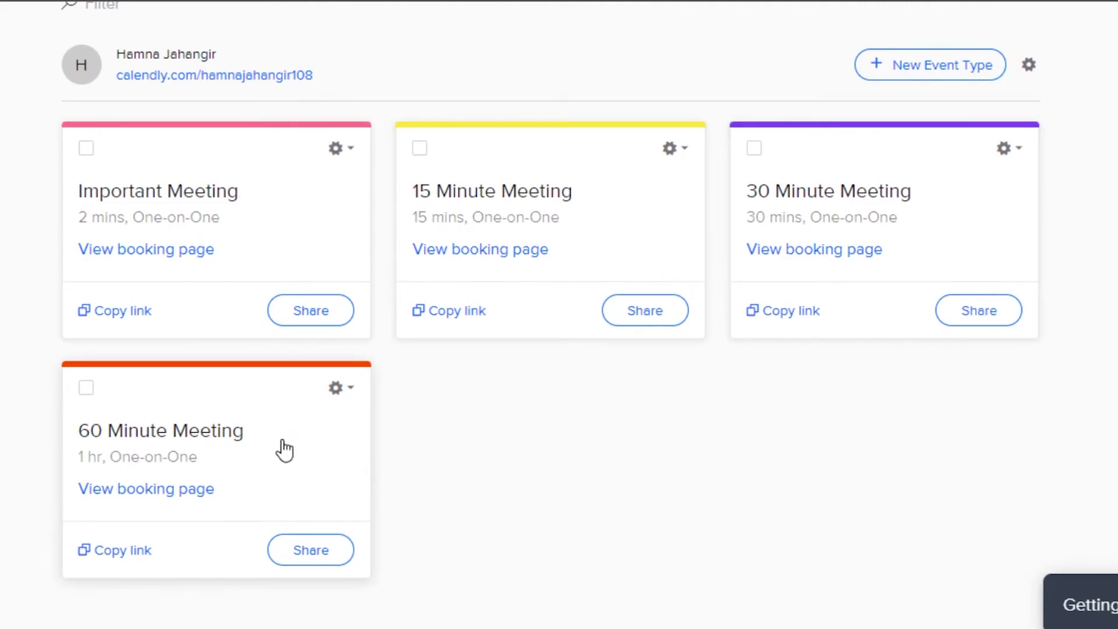
pyautogui.scroll(4, 1013, 254)
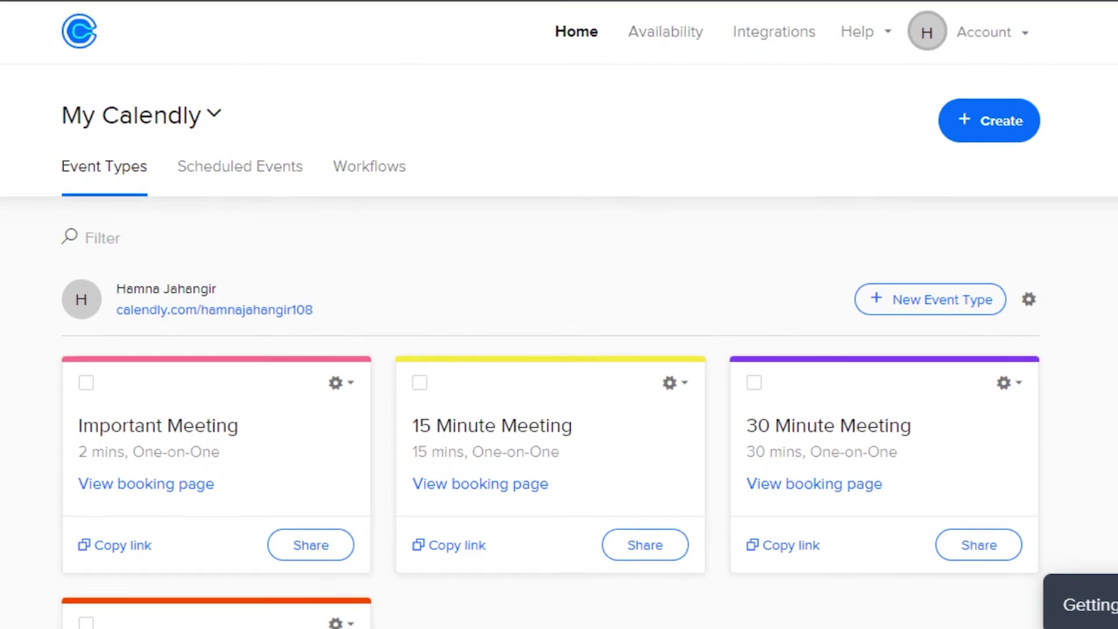
pyautogui.scroll(-4, 296, 512)
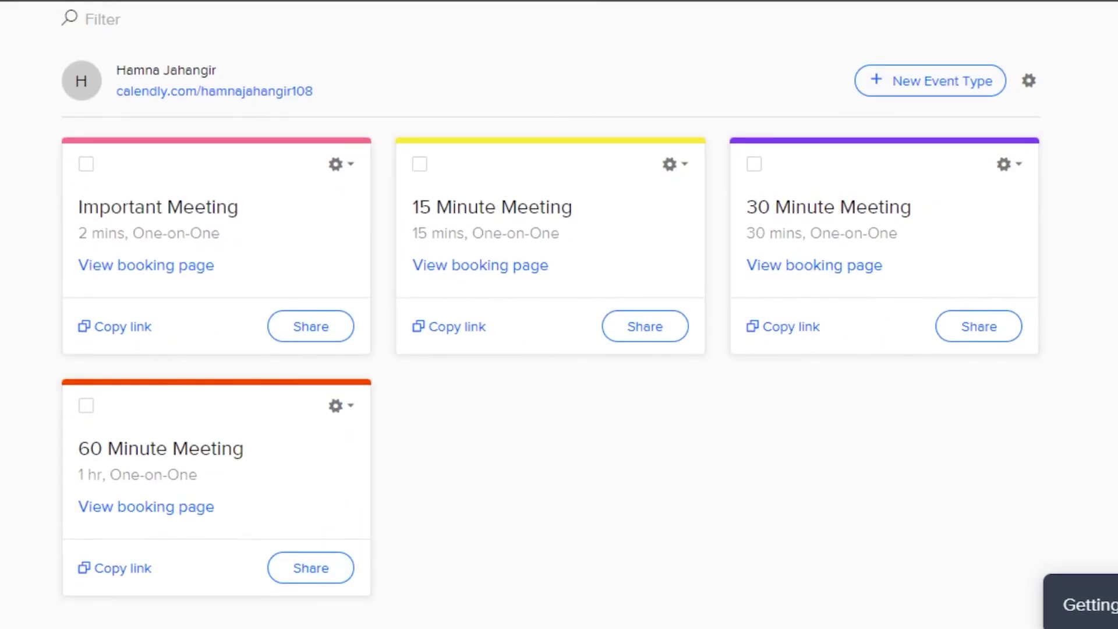
pyautogui.scroll(4, 1098, 93)
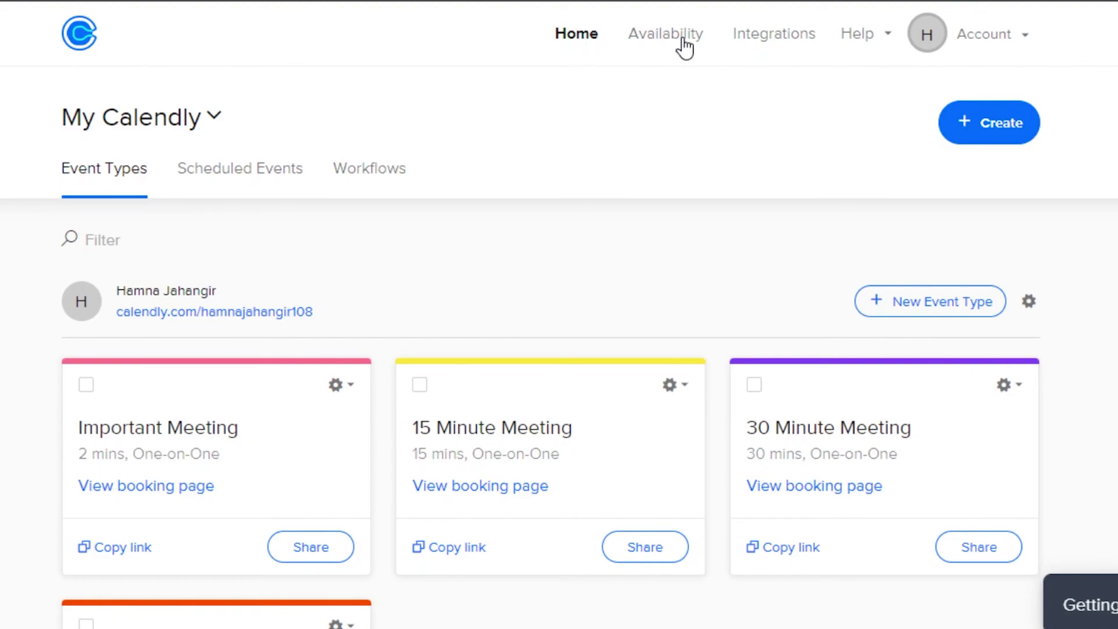
# Go to the Integrations page from the top navigation and look through it
pyautogui.click(797, 41)
pyautogui.scroll(-10, 558, 314)
pyautogui.scroll(10, 559, 314)
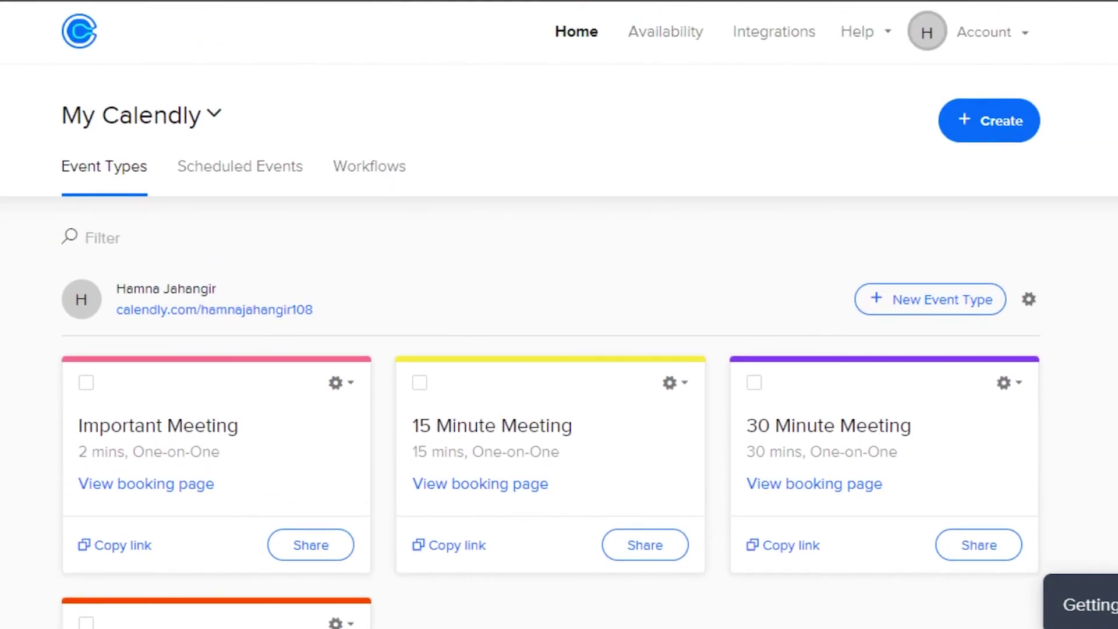